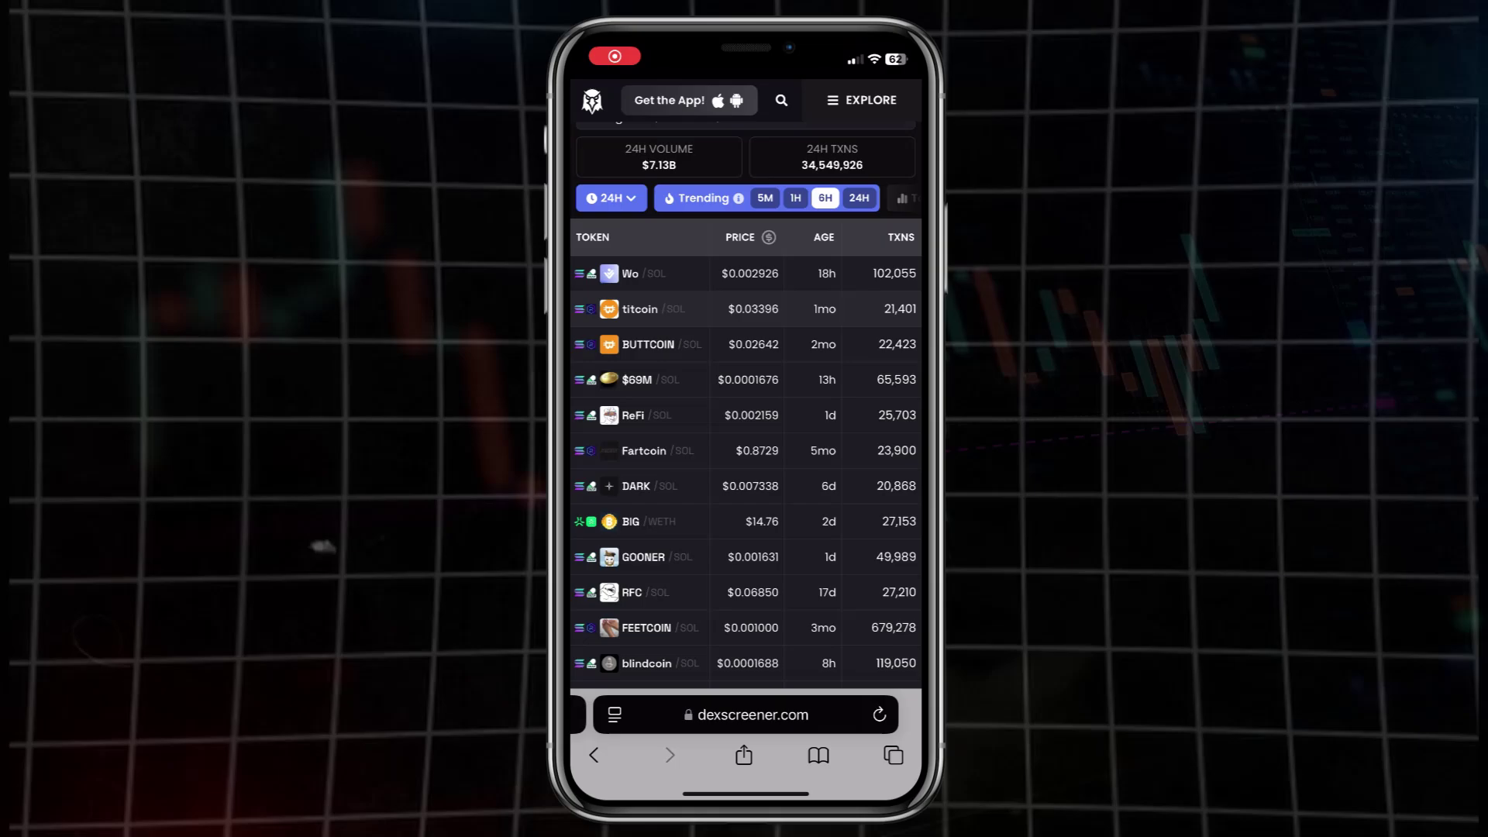
Scroll down the trending token list toward the Ethereum rankings led by DOGEN, PROMPT and XCN.
scroll(746, 426, down, 2)
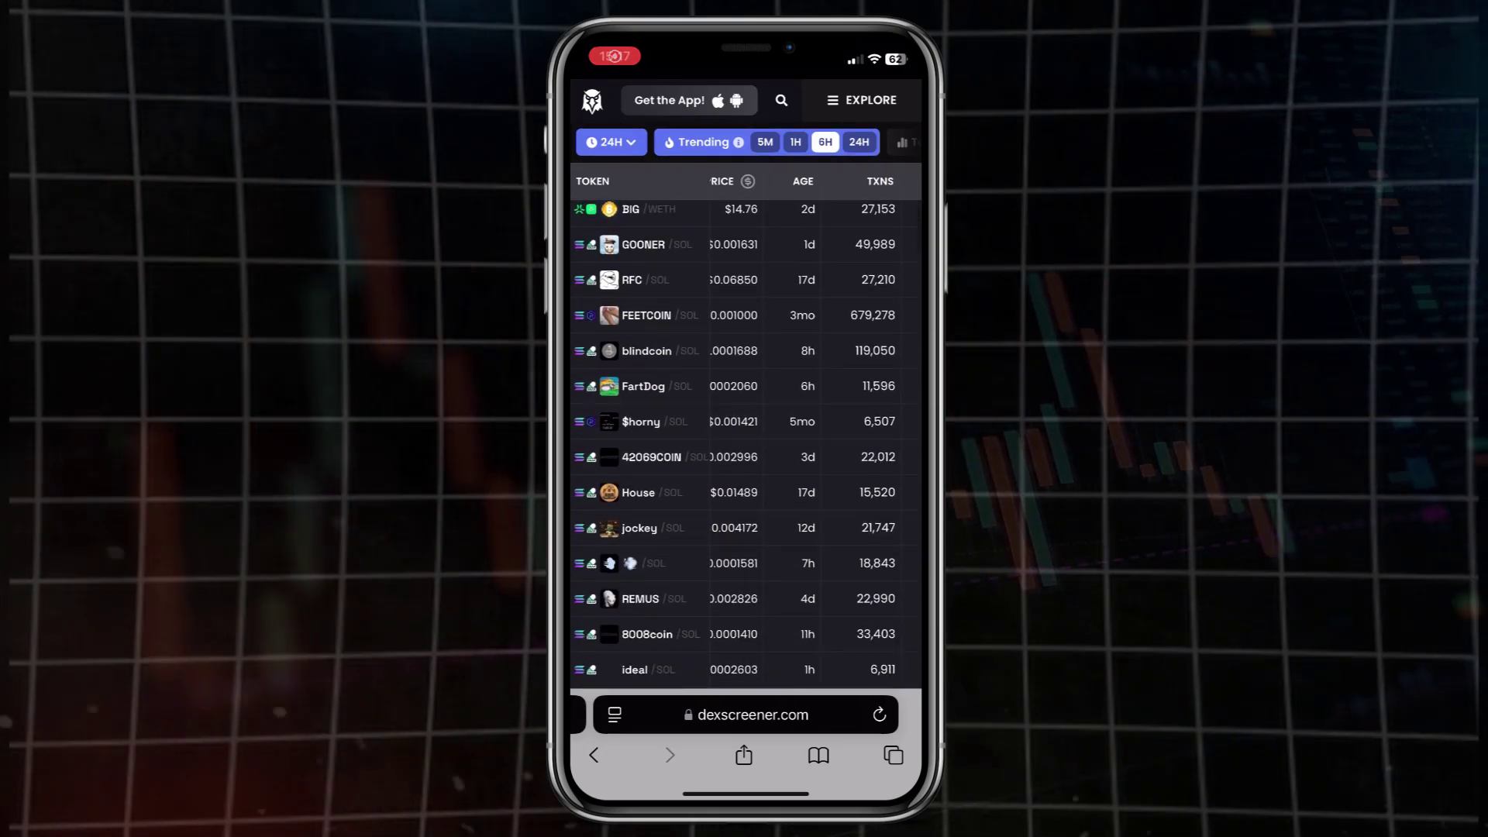
scroll(745, 434, down, 3)
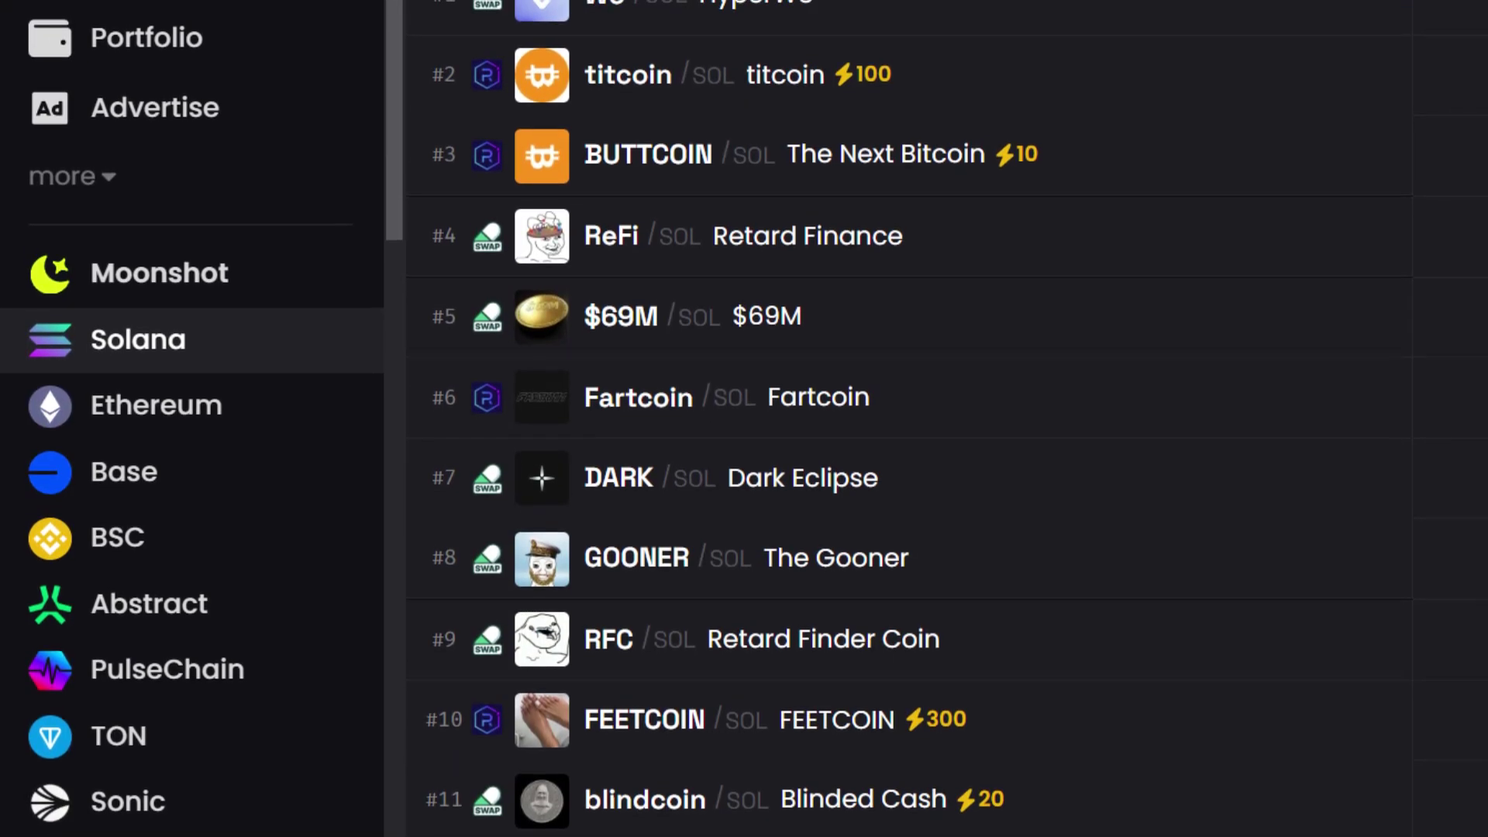
Scroll the Ethereum list, then switch to Solana's trending tokens, led by Wo, BUTTCOIN and titcoin.
scroll(819, 465, down, 3)
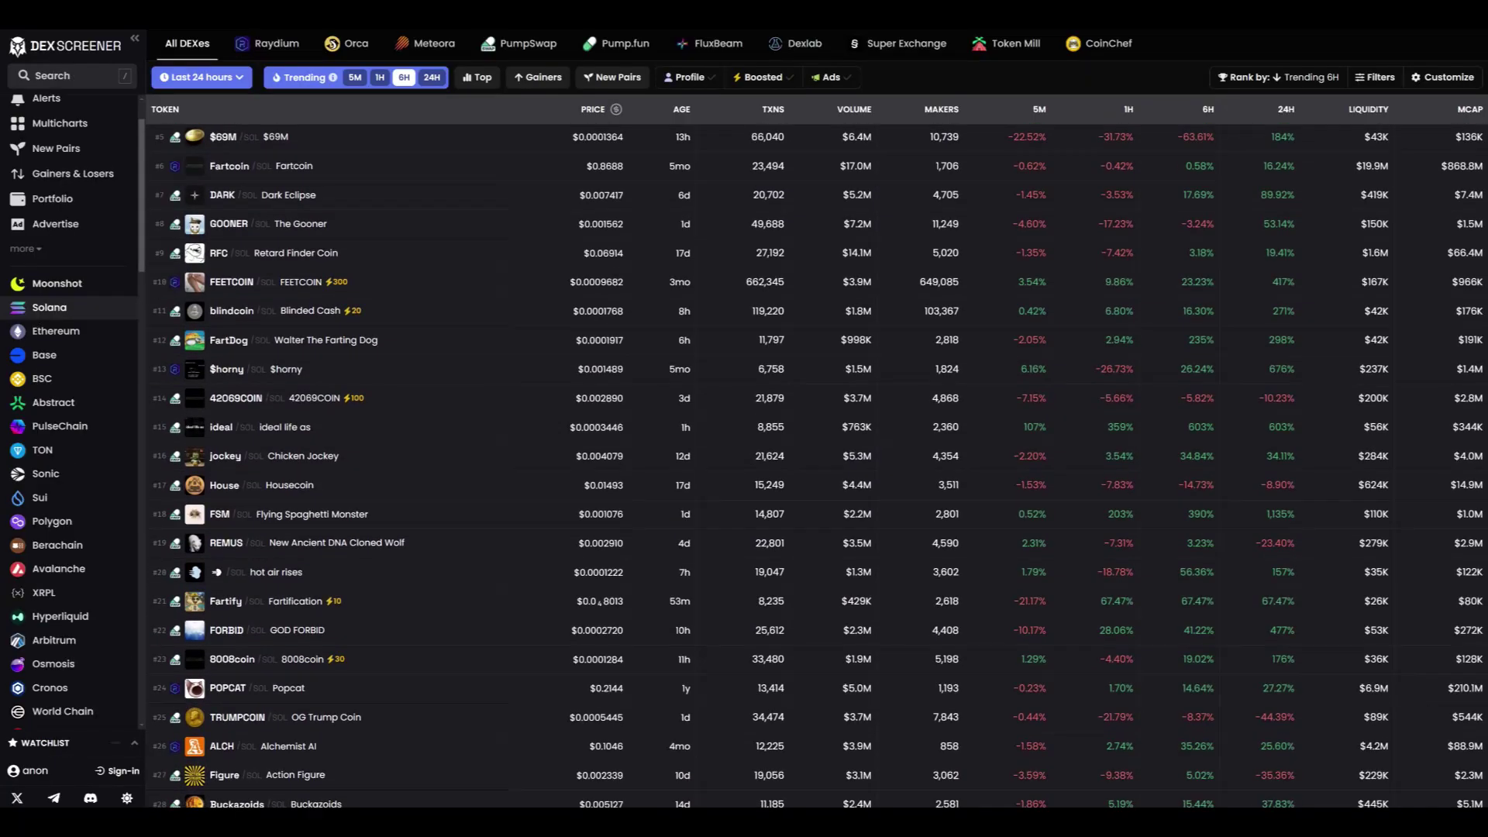
scroll(819, 465, down, 3)
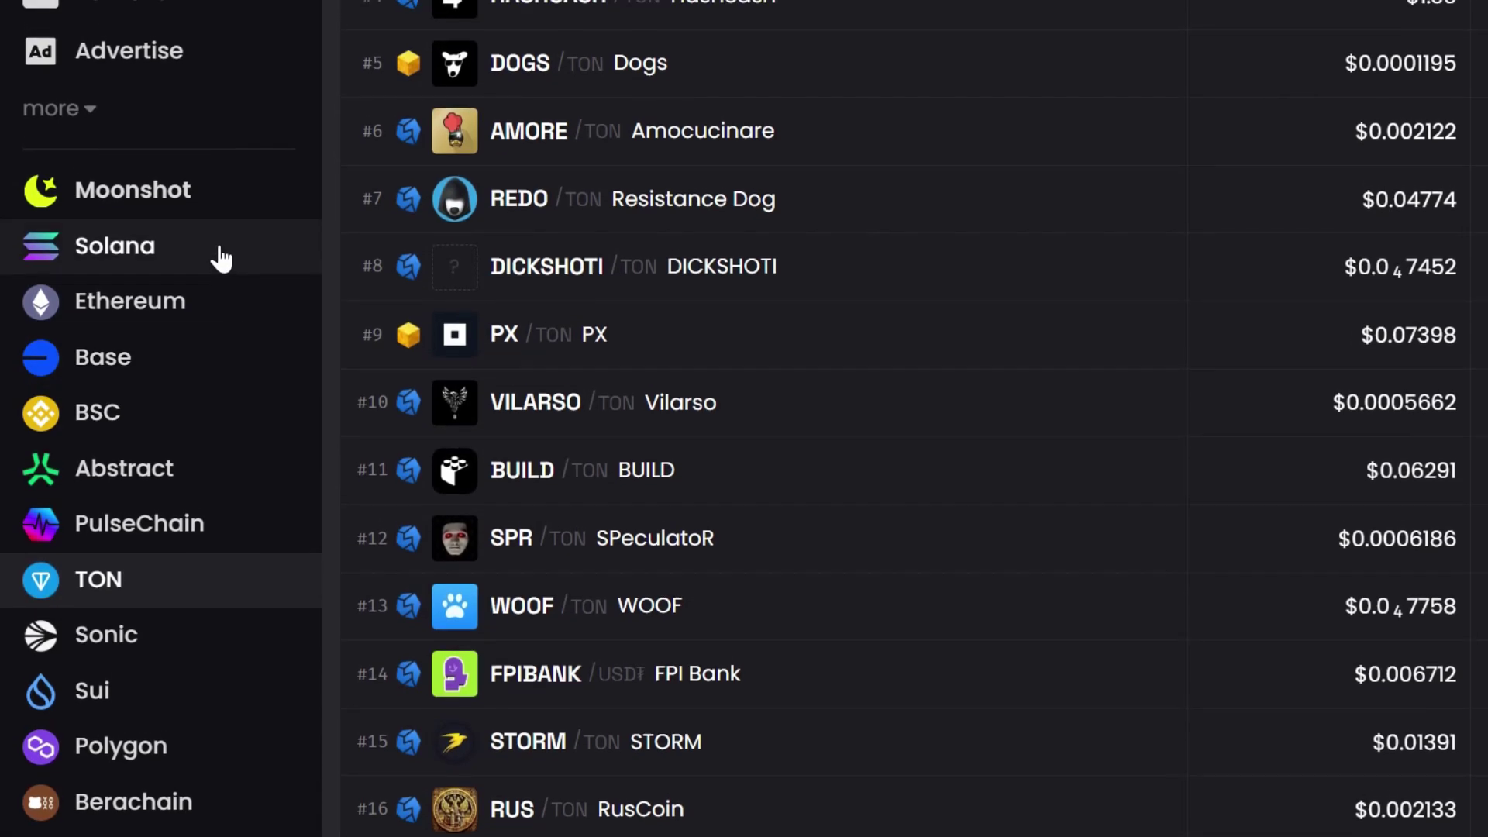
click(220, 258)
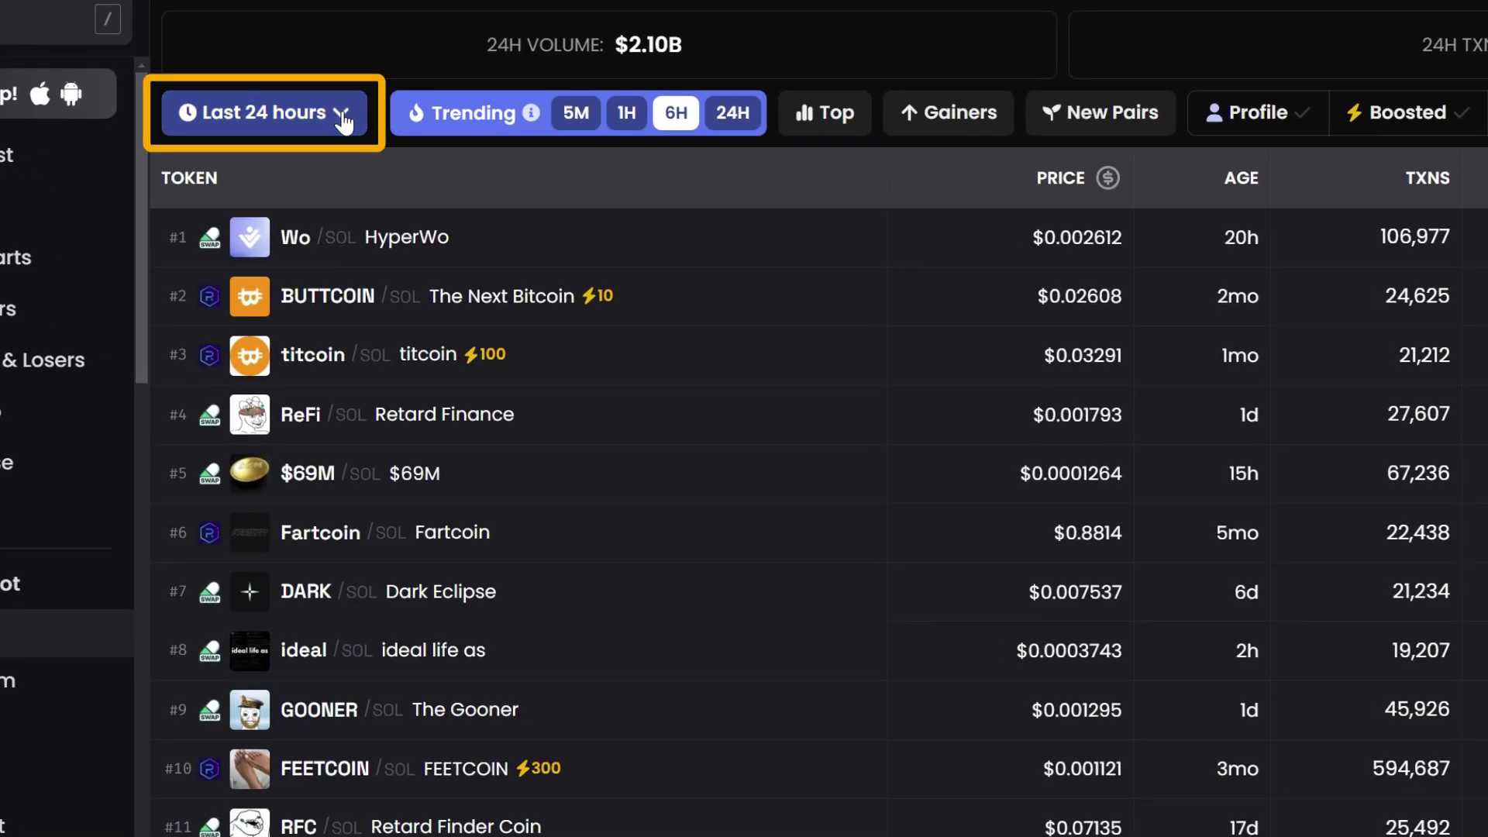
Filter the Solana list to liquidity min 50,000 and 24H volume min 1,000,000.
click(344, 120)
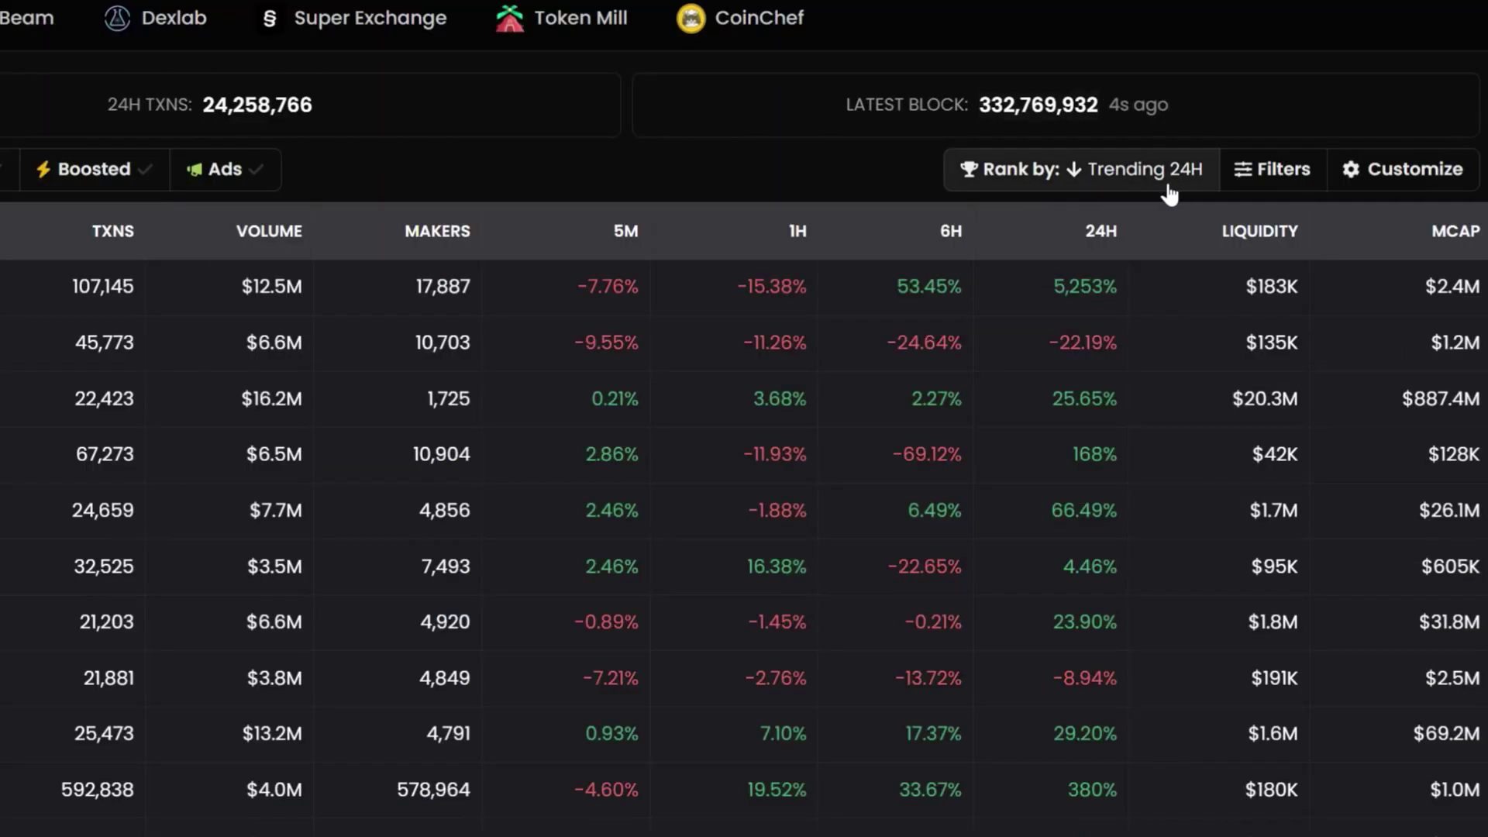
click(1272, 166)
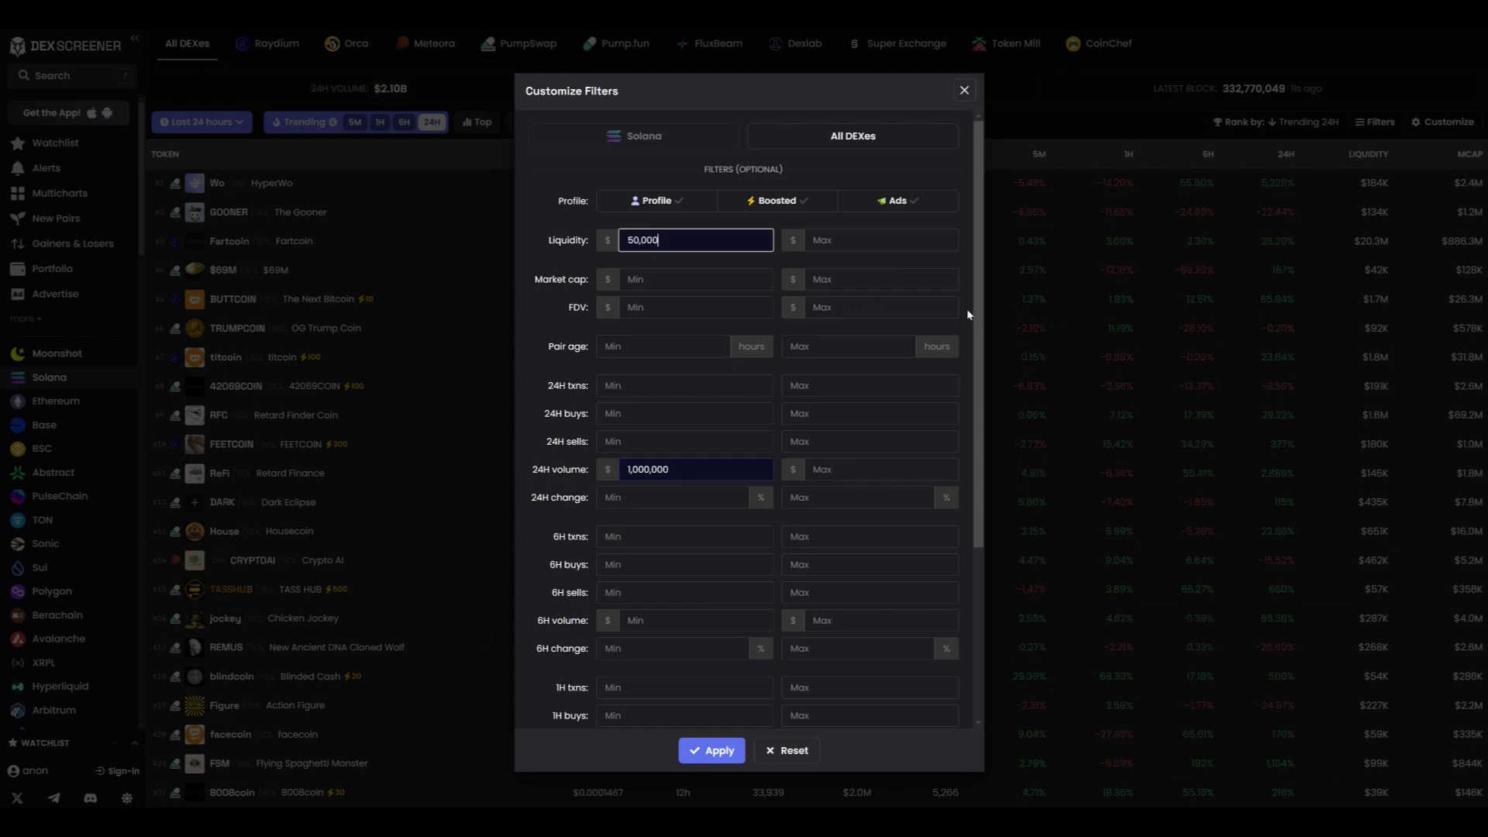
click(721, 371)
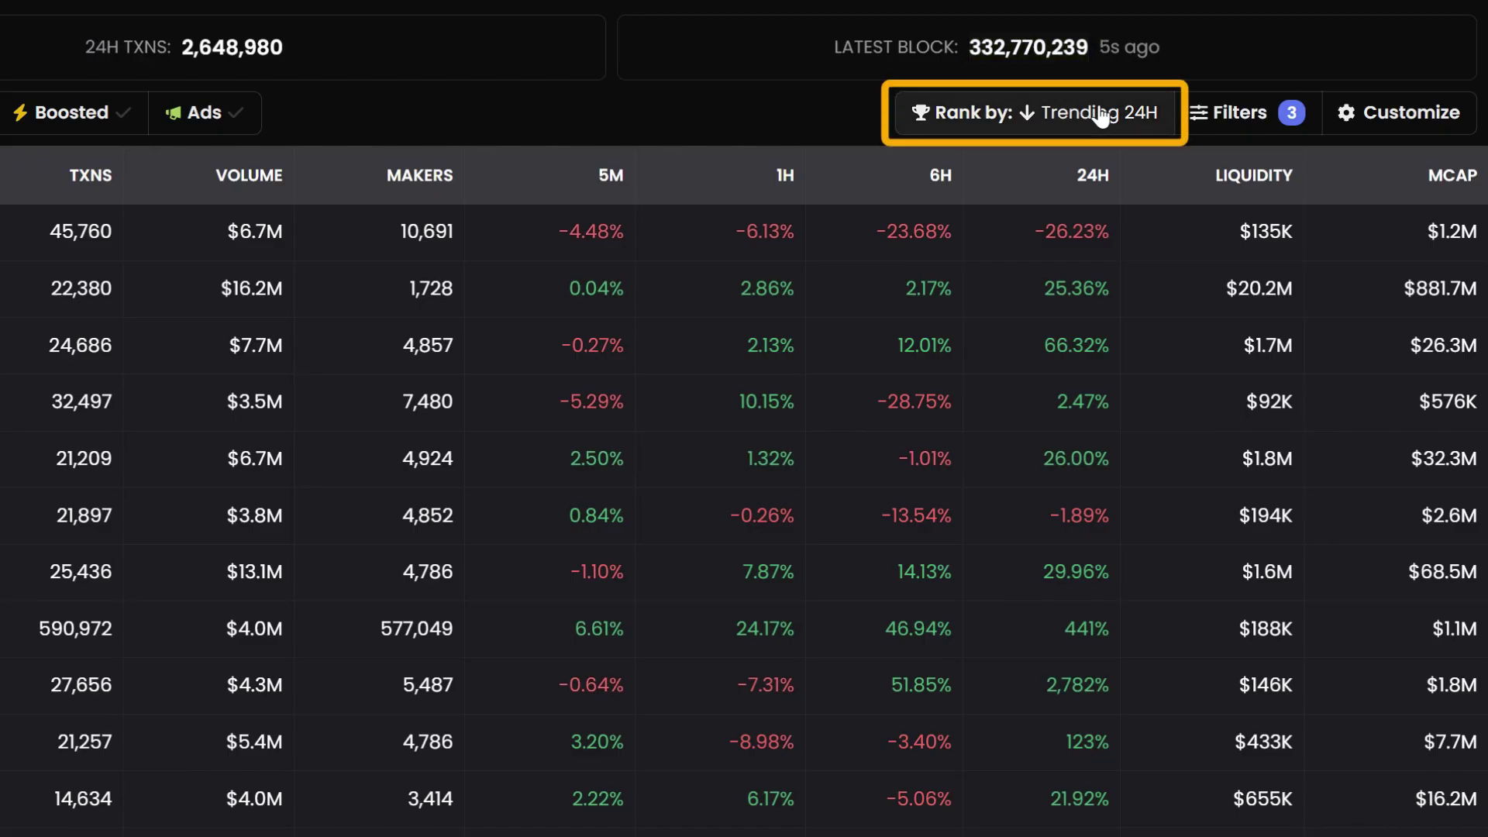
Rank the Solana tokens by Trending 5M and scroll through the reordered list.
click(1290, 122)
scroll(1072, 254, down, 2)
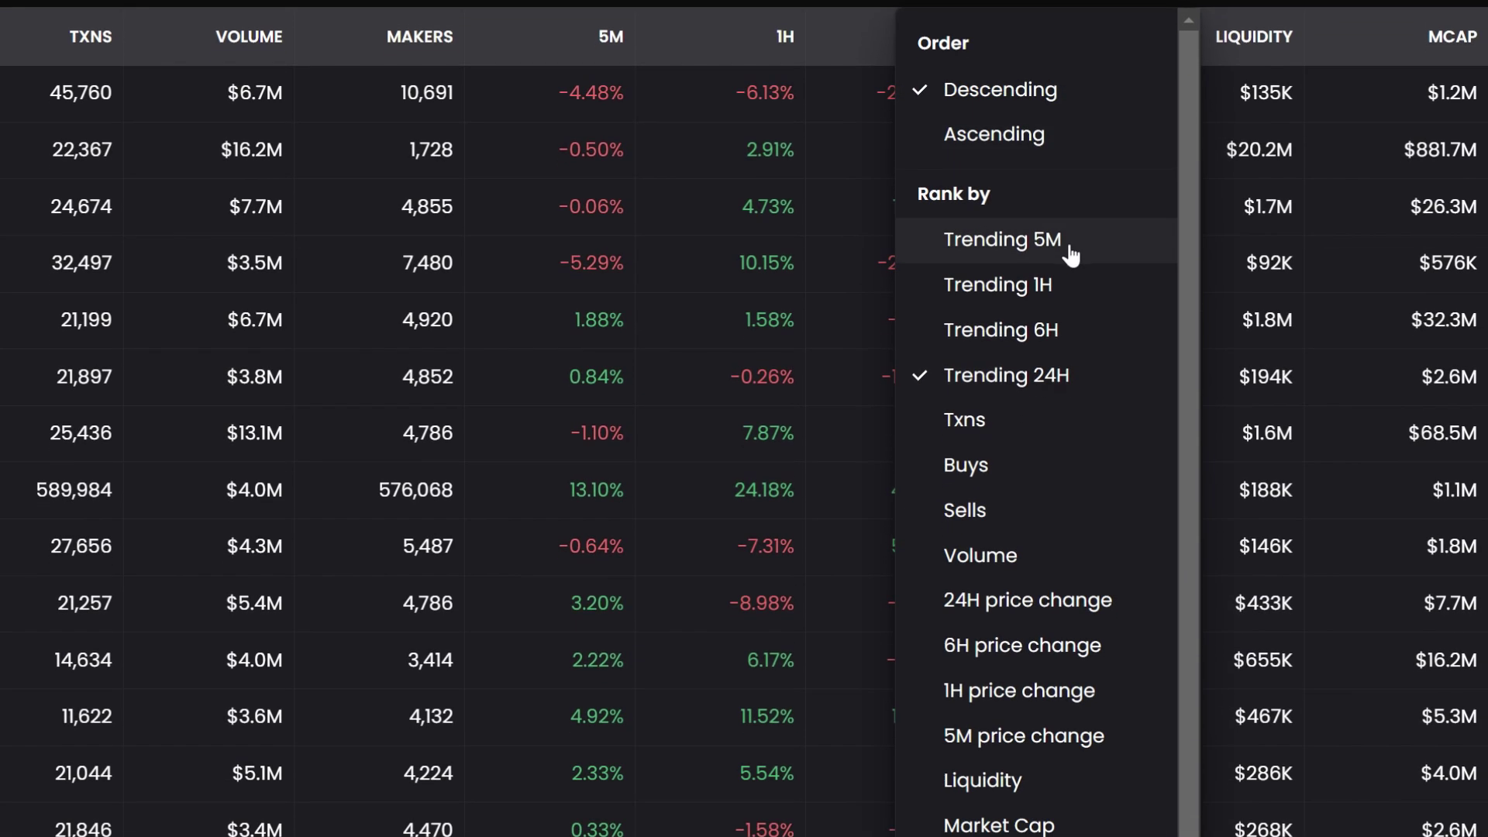
click(1069, 247)
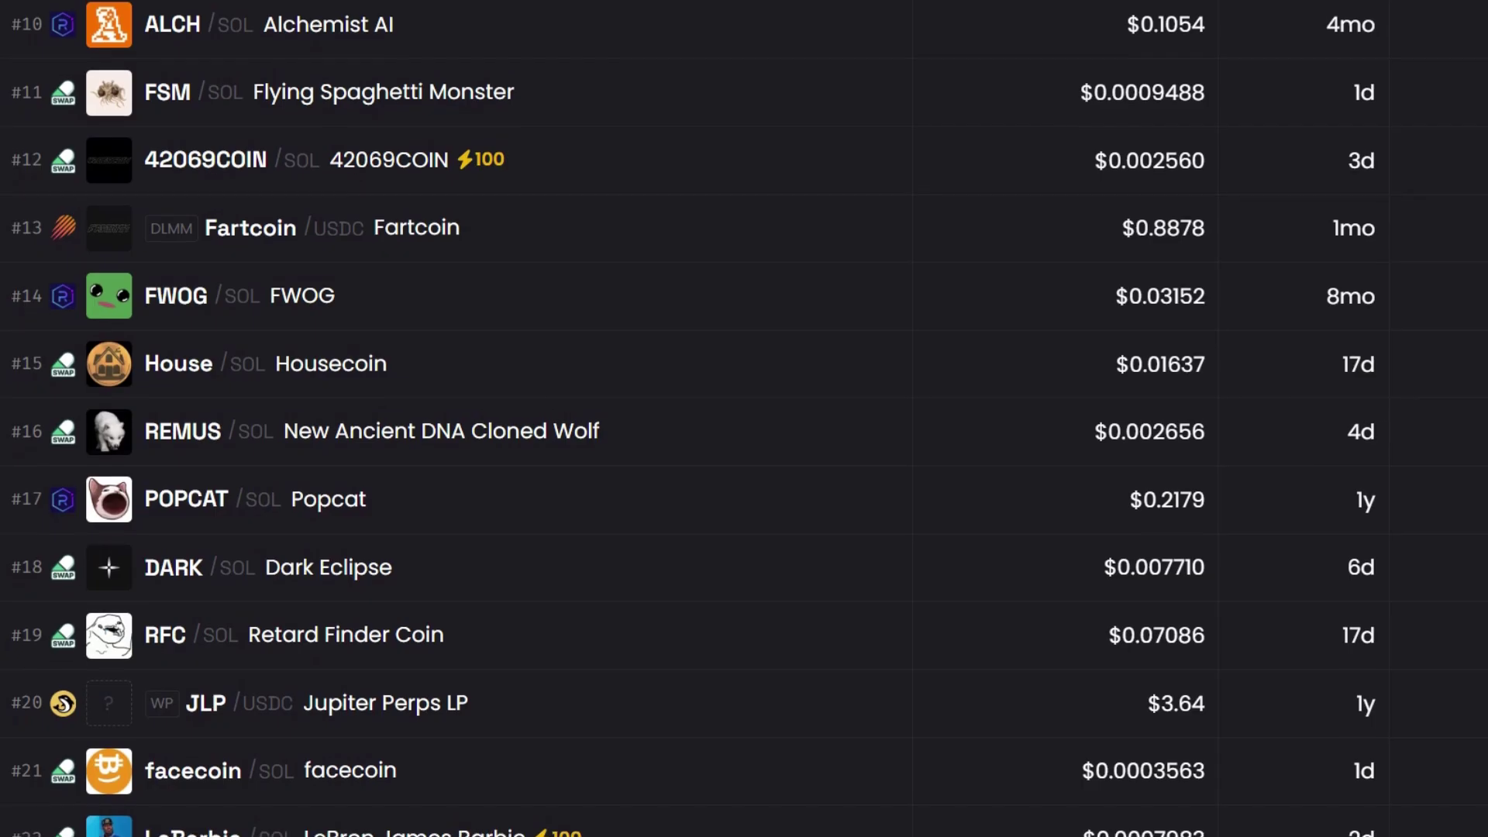
scroll(1274, 267, down, 3)
scroll(744, 418, down, 3)
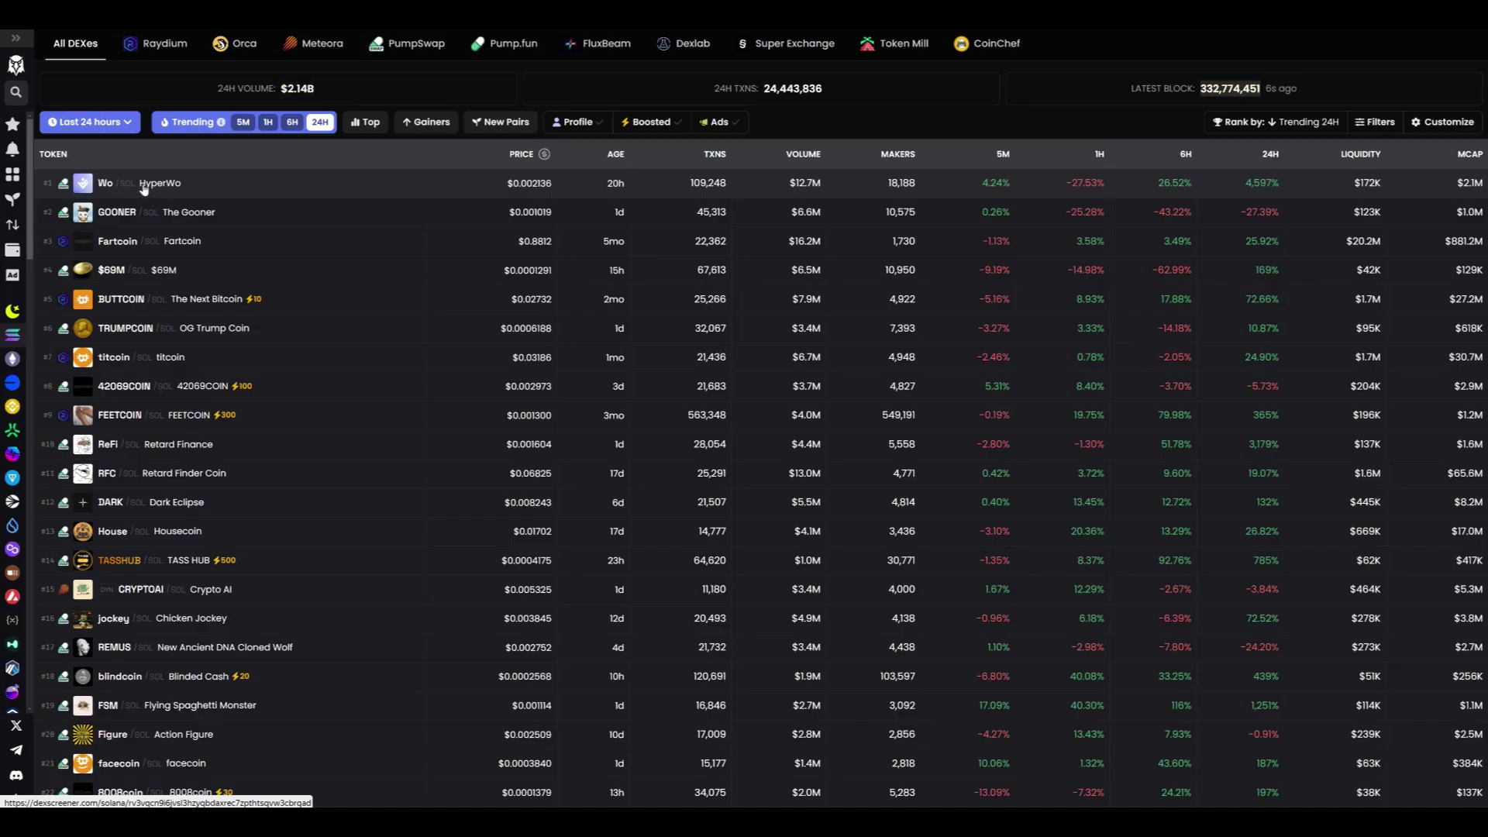
Open the Wo/HyperWo pair page and show its chart as 5-minute candlesticks.
click(144, 186)
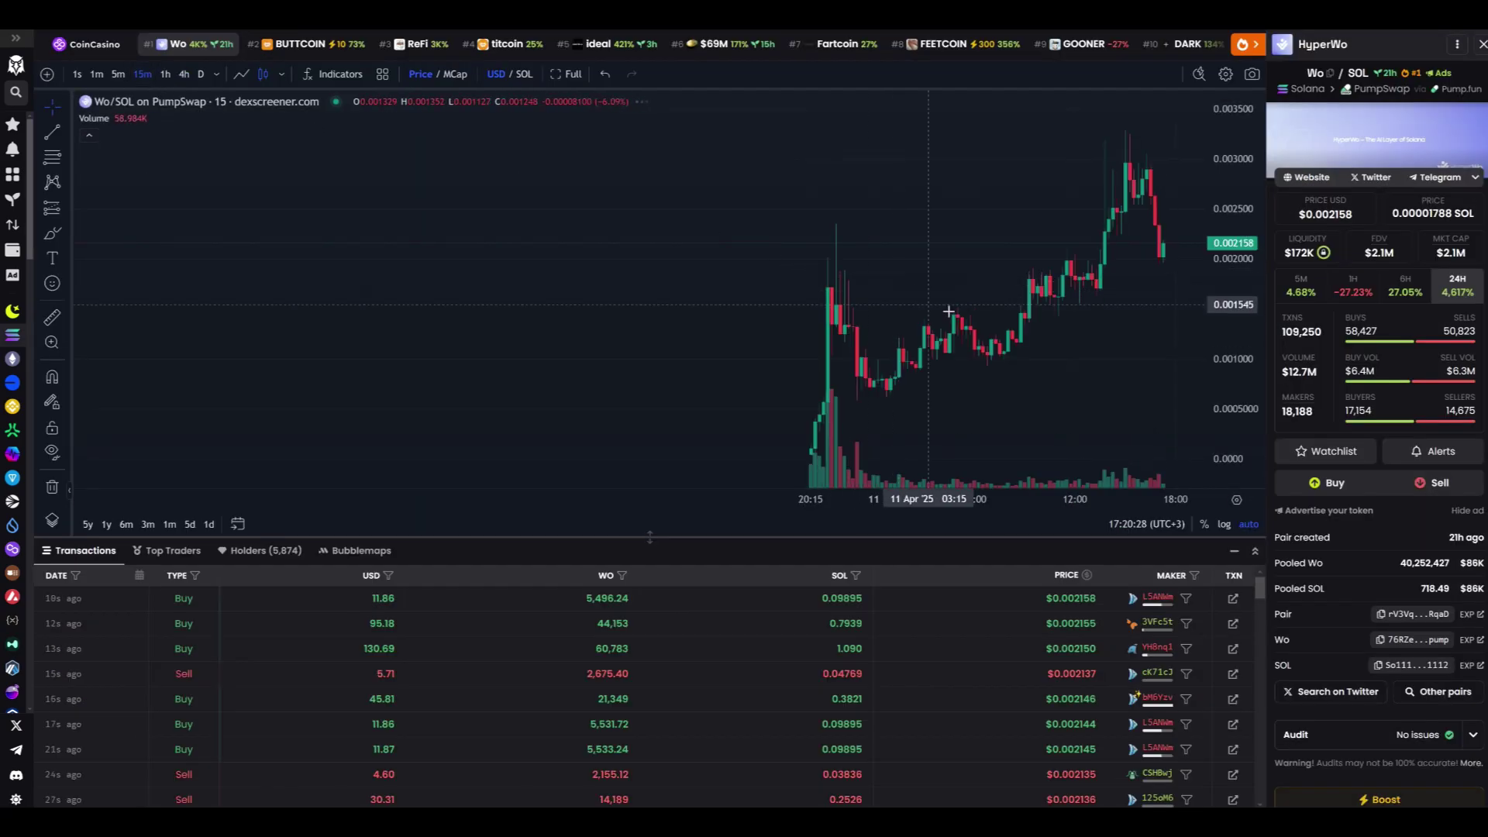
drag(928, 317, 729, 319)
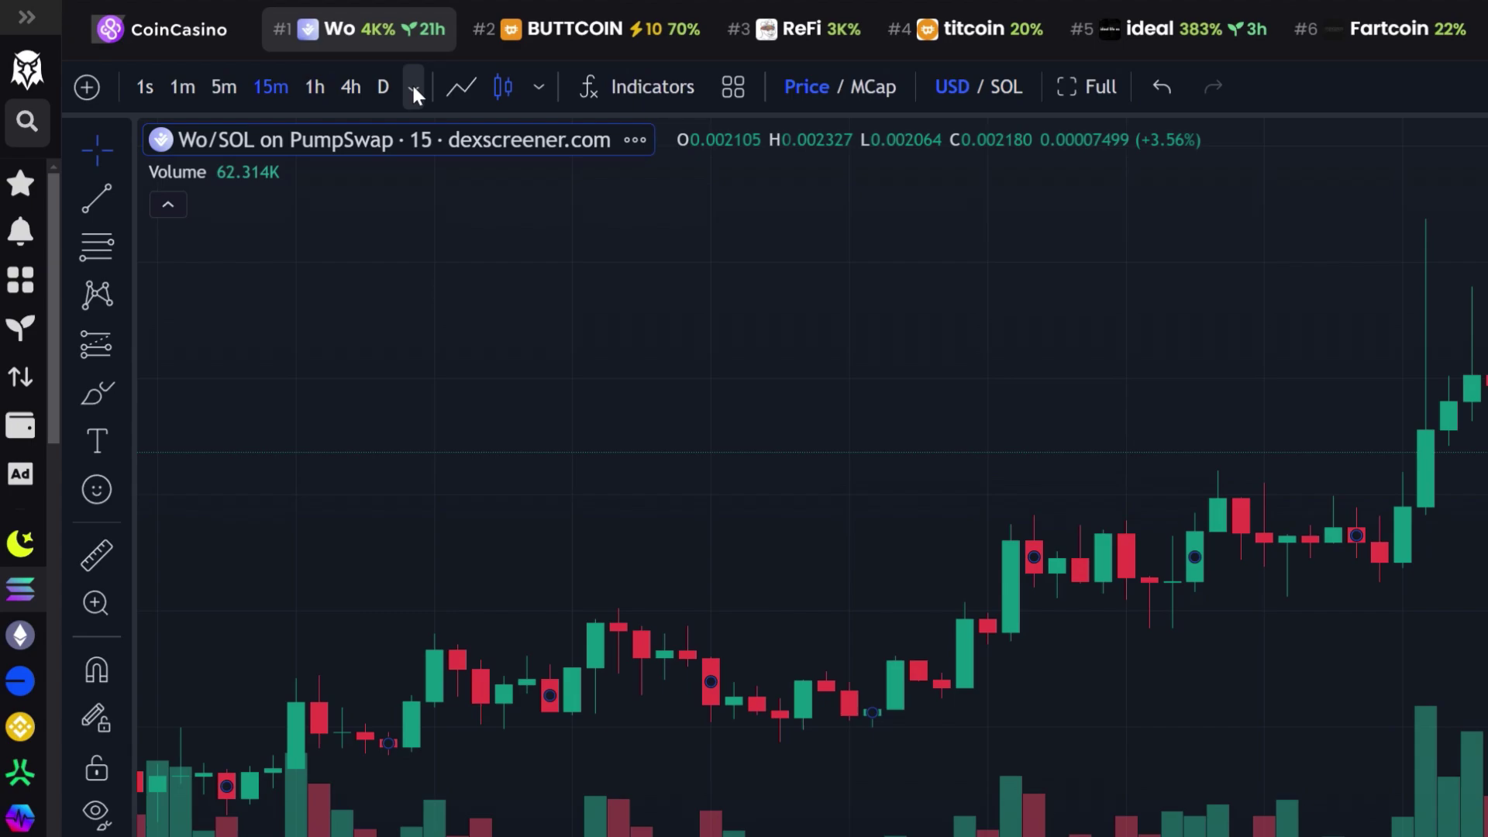
click(215, 72)
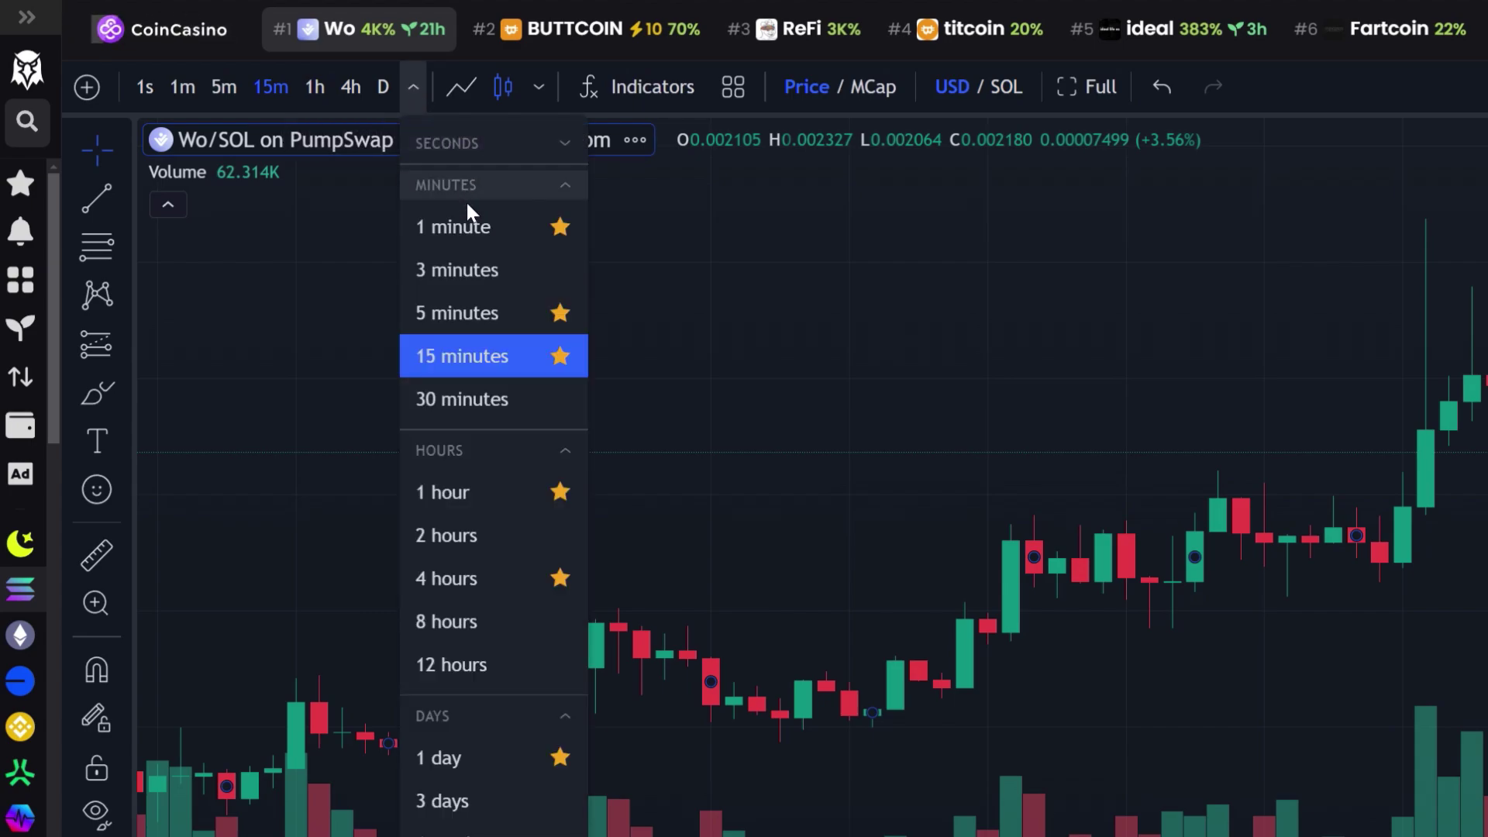
click(519, 314)
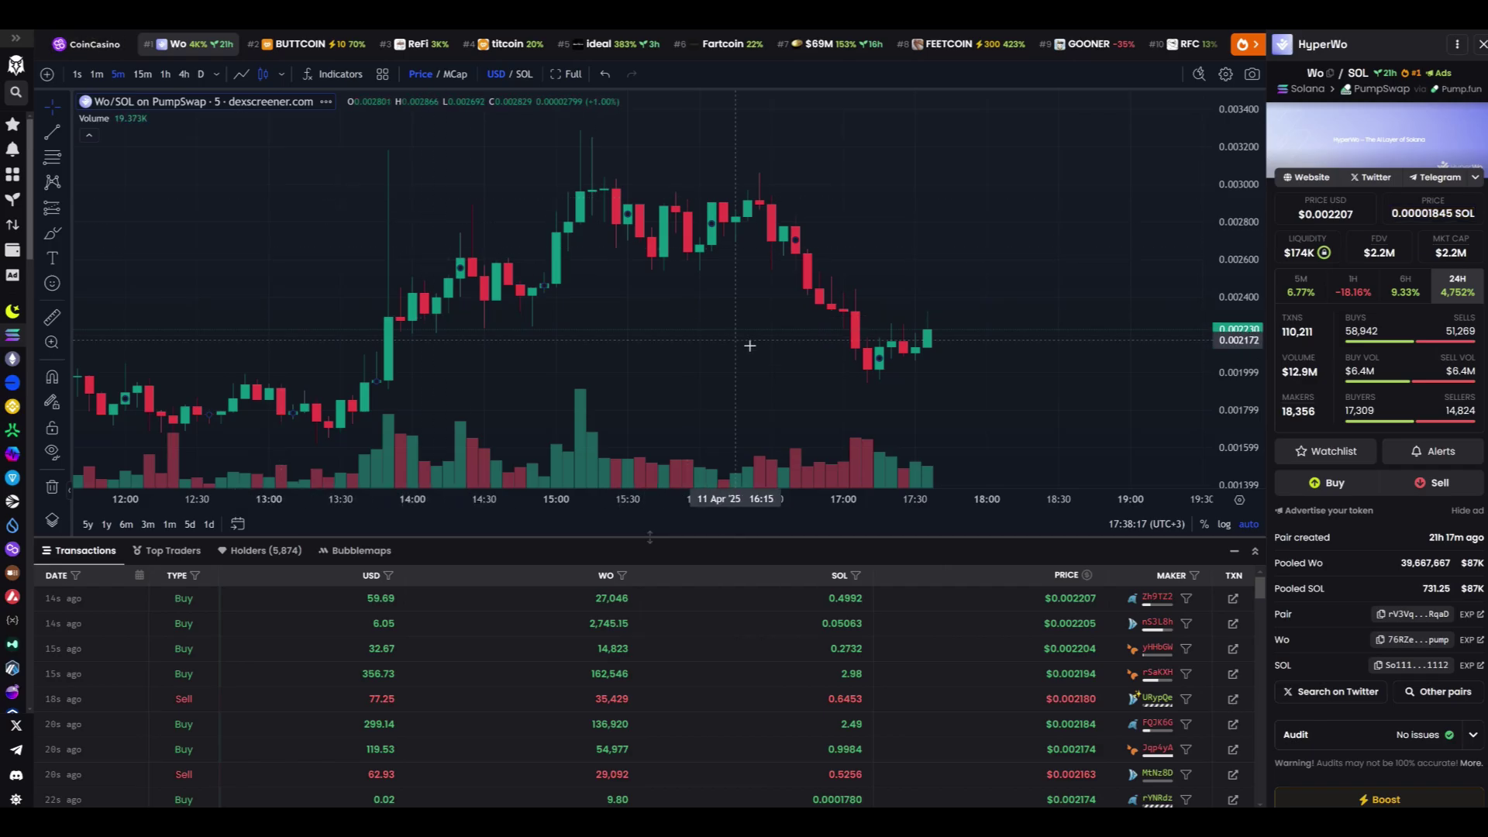
scroll(764, 345, up, 2)
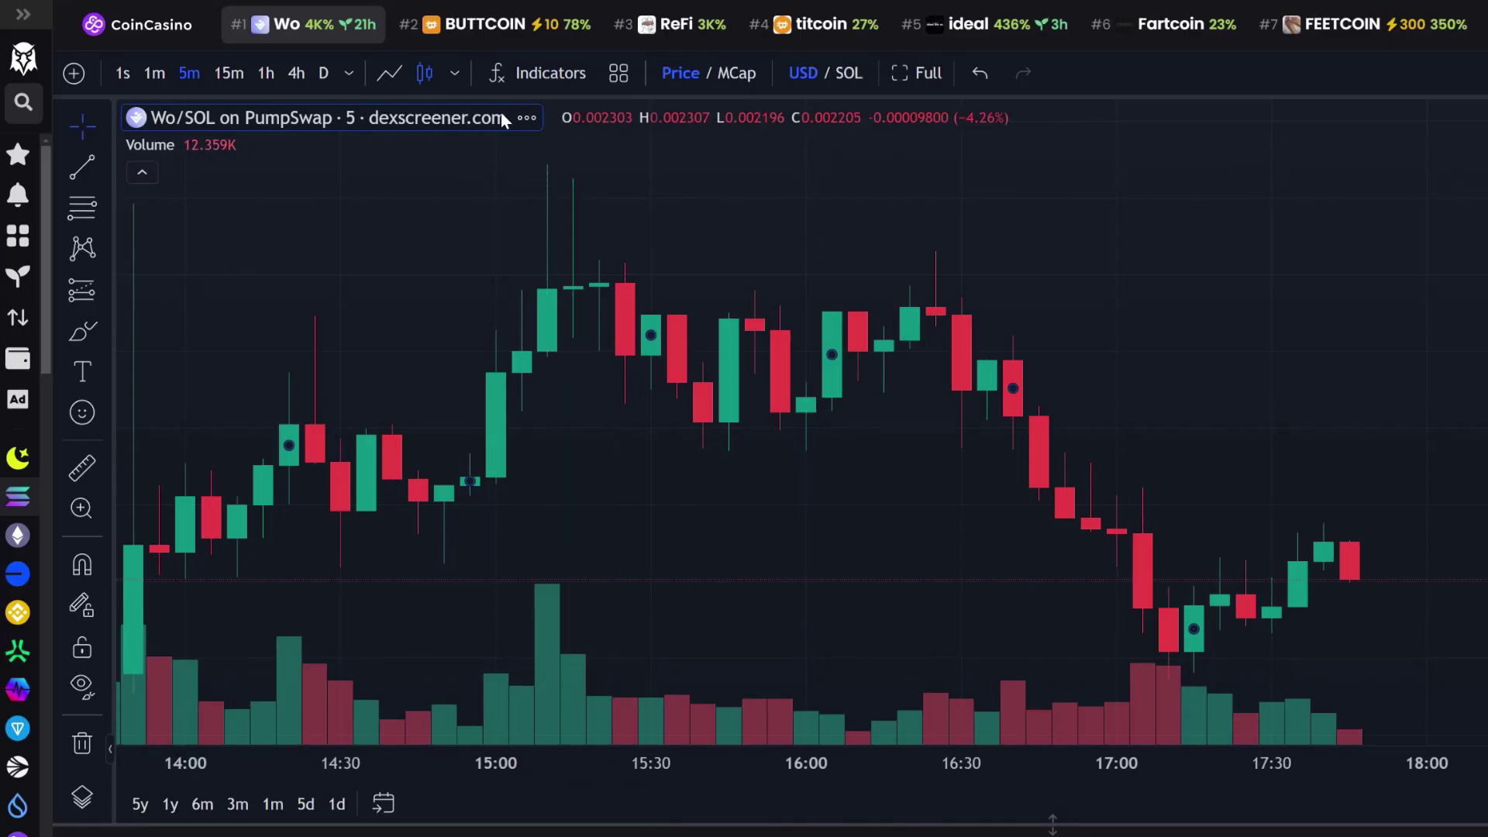
click(456, 71)
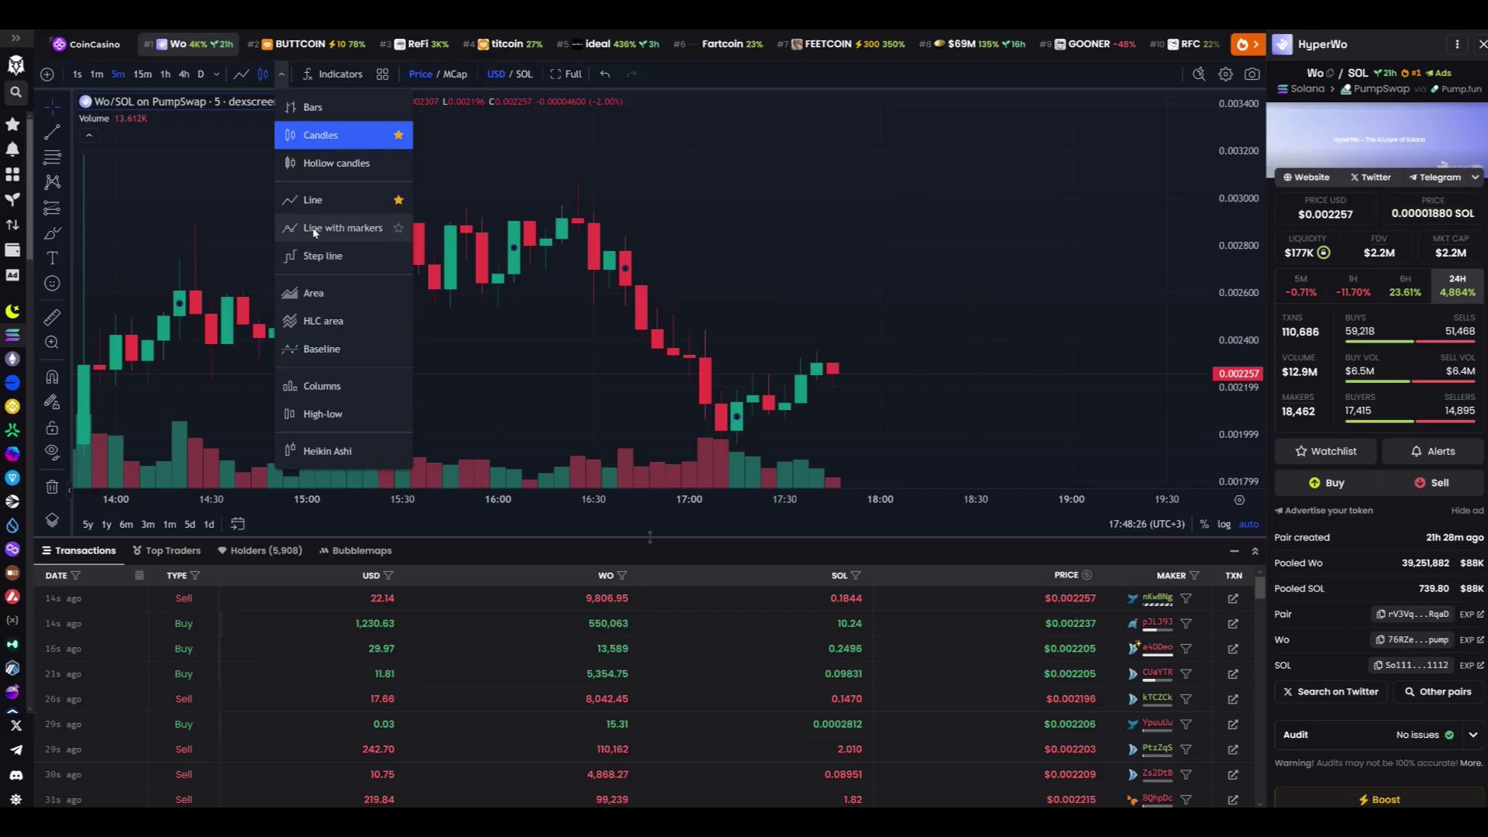
click(318, 136)
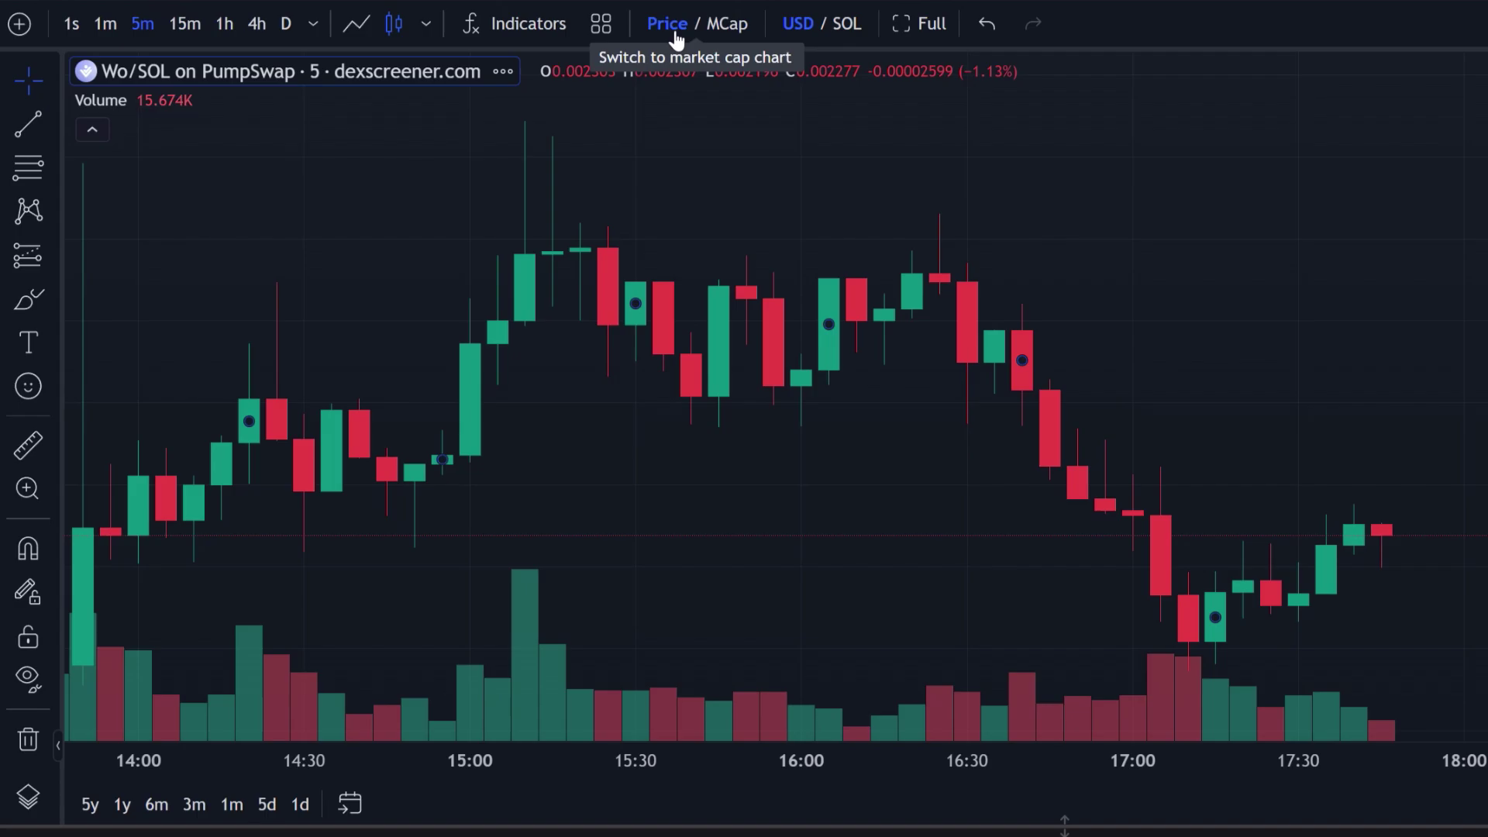
Switch the Wo/SOL chart to market cap, then start a trend line and a Fibonacci retracement.
click(730, 35)
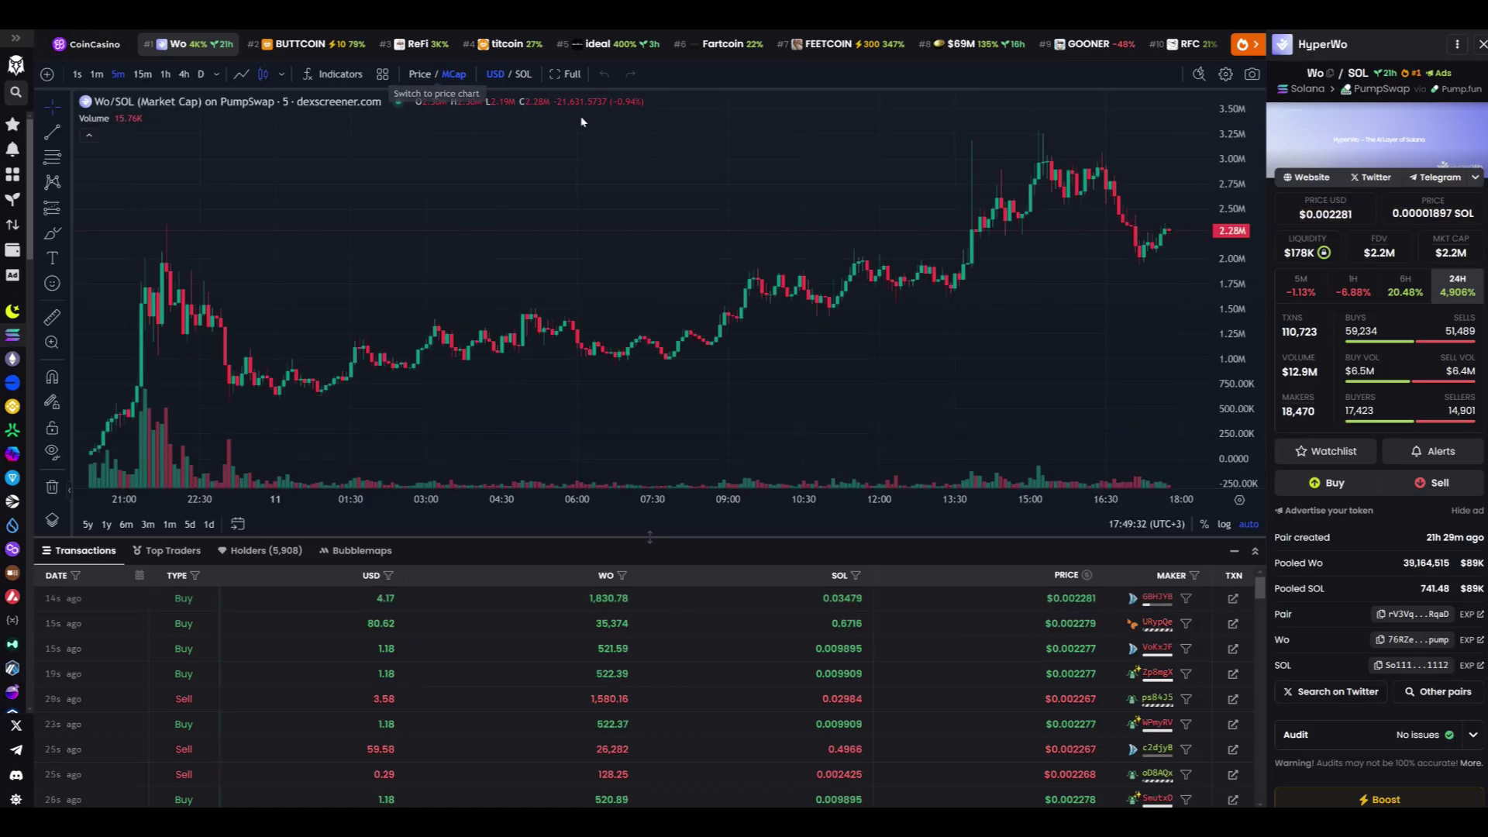
scroll(1093, 303, up, 5)
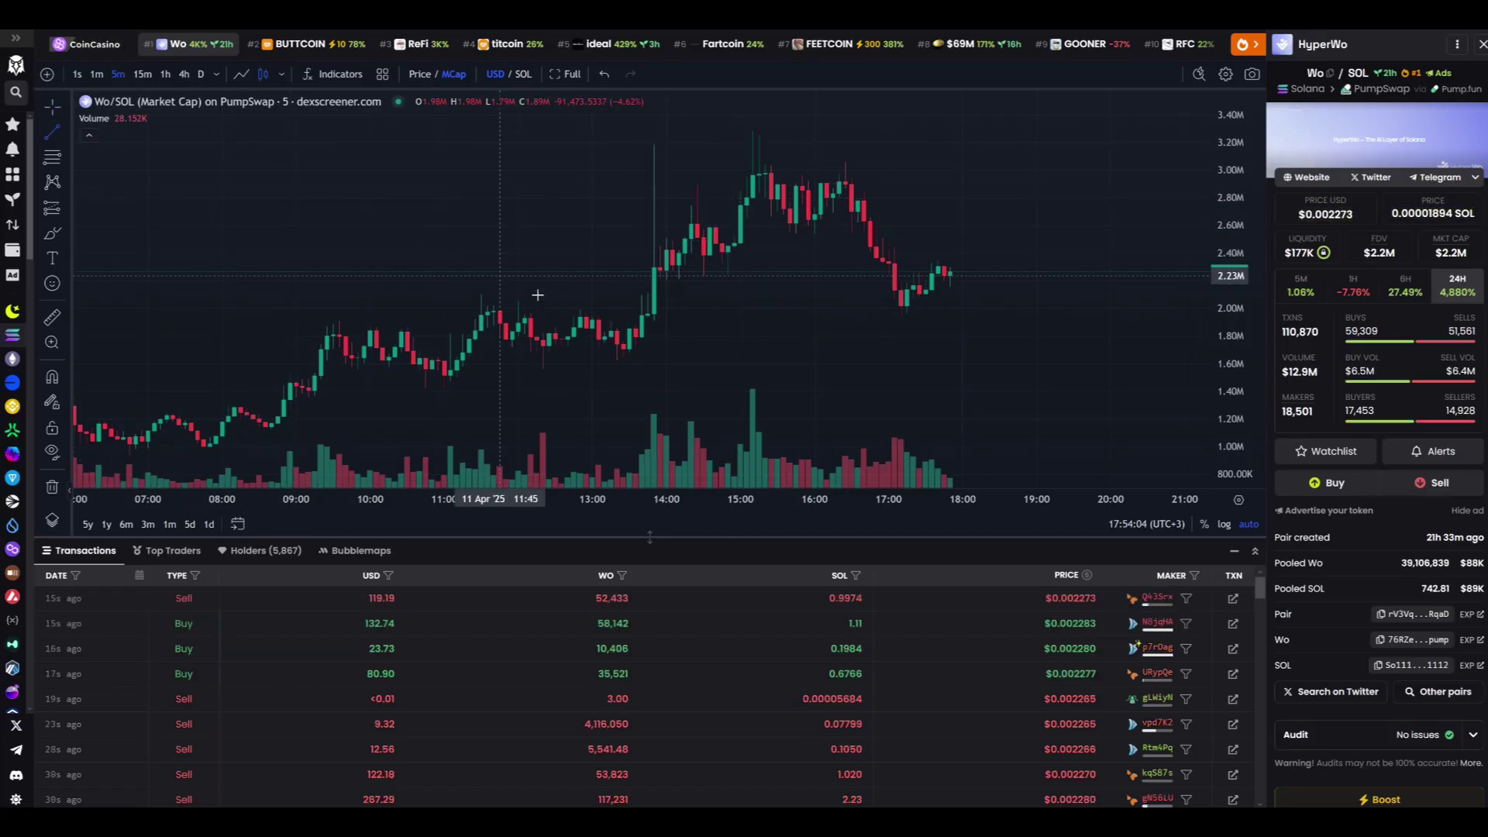
click(623, 357)
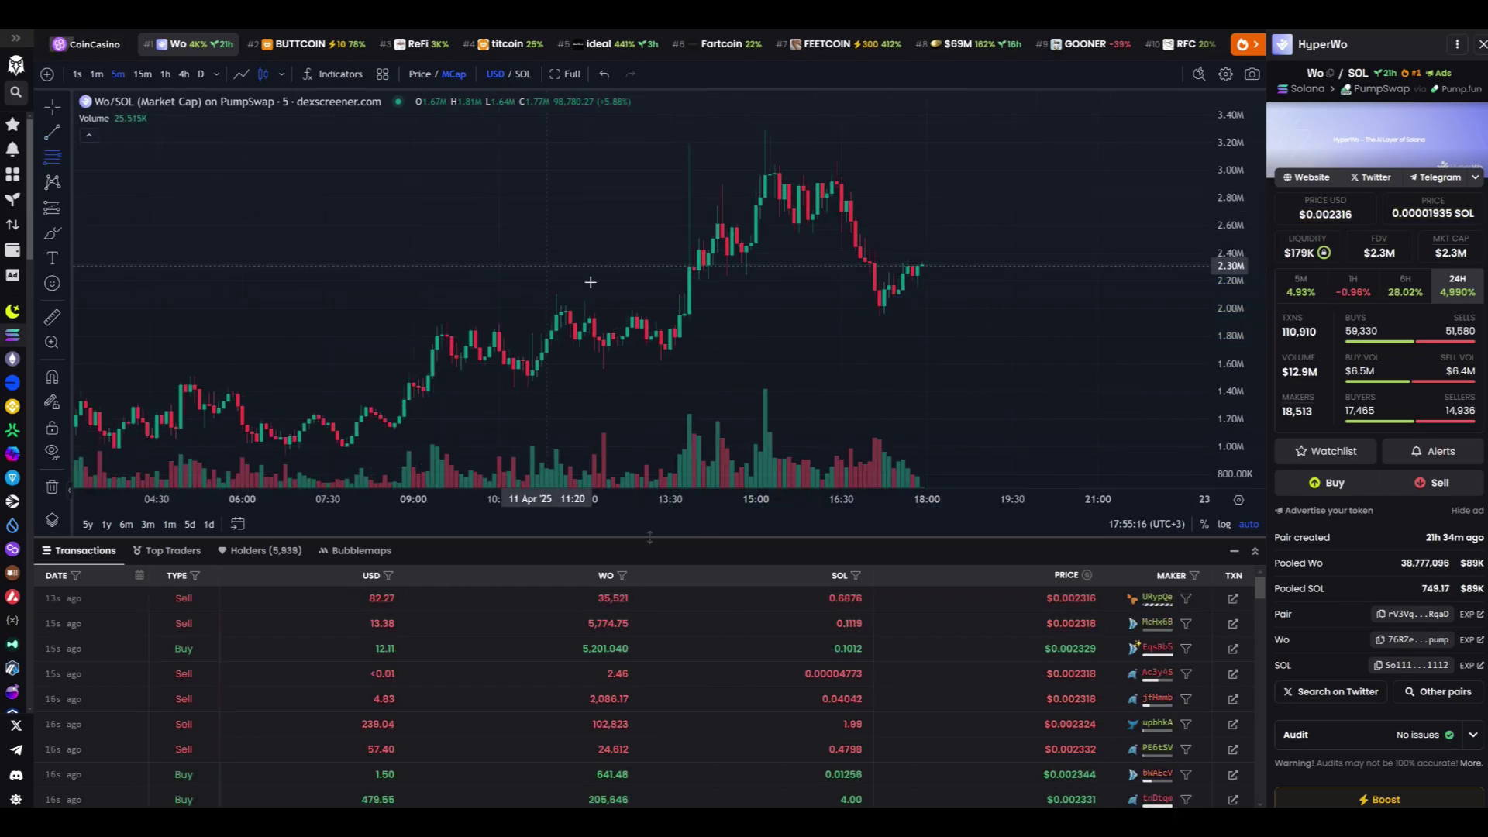
click(660, 358)
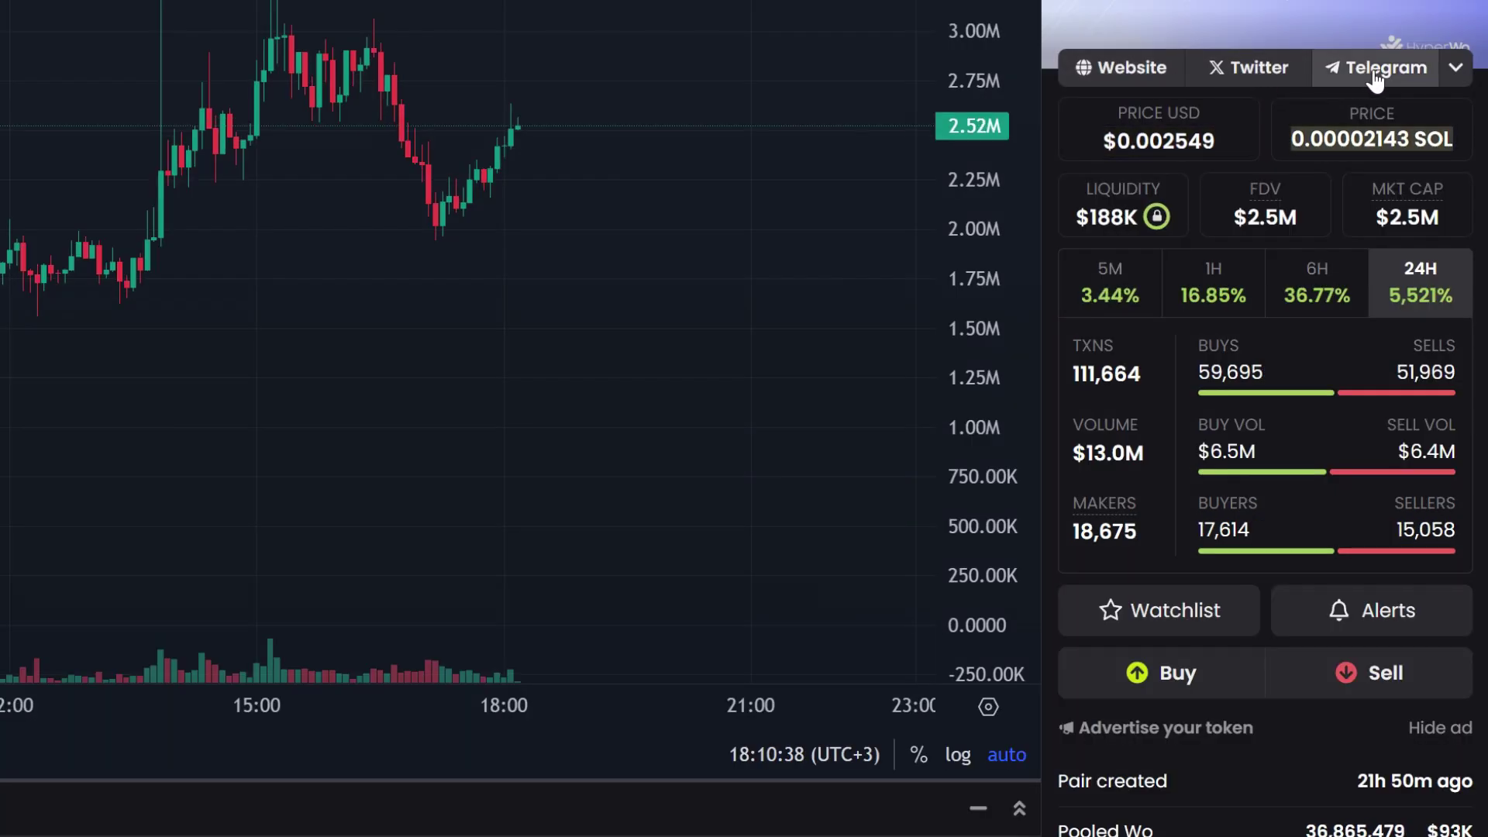
Visit the HyperWo website from the token info panel and move to its next section.
click(1148, 78)
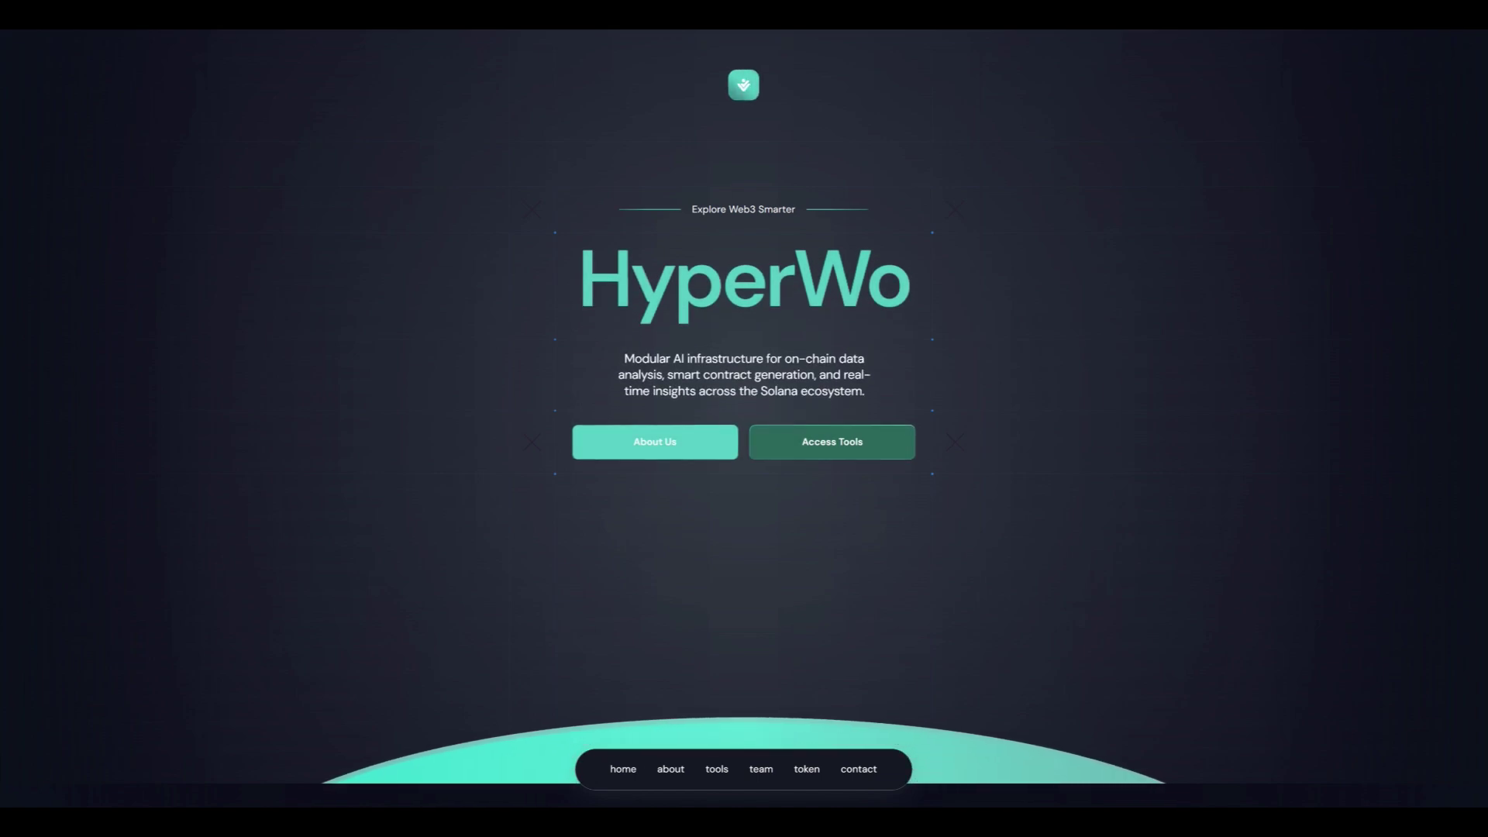
scroll(758, 775, down, 5)
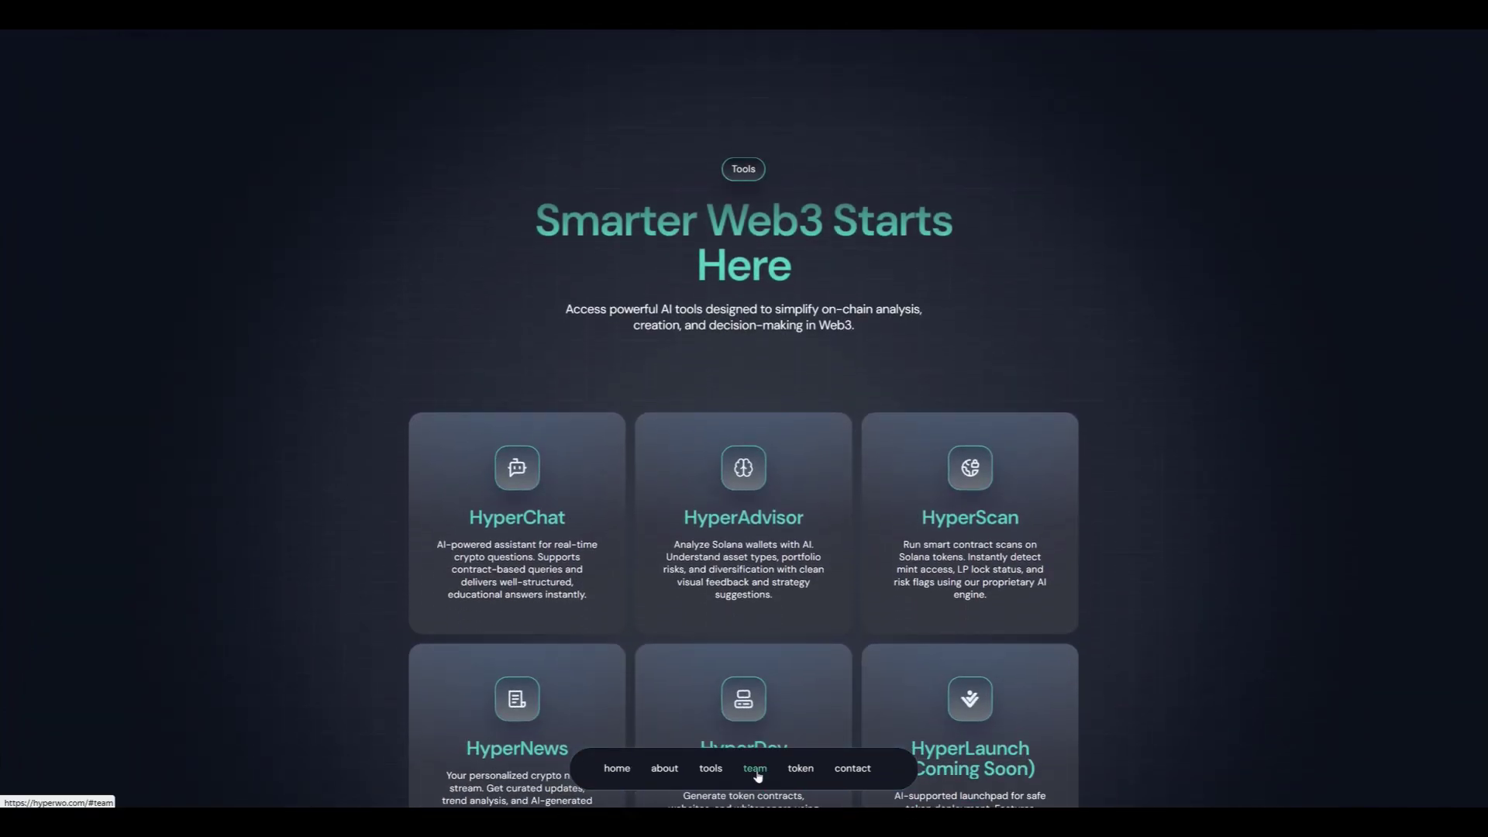
click(756, 768)
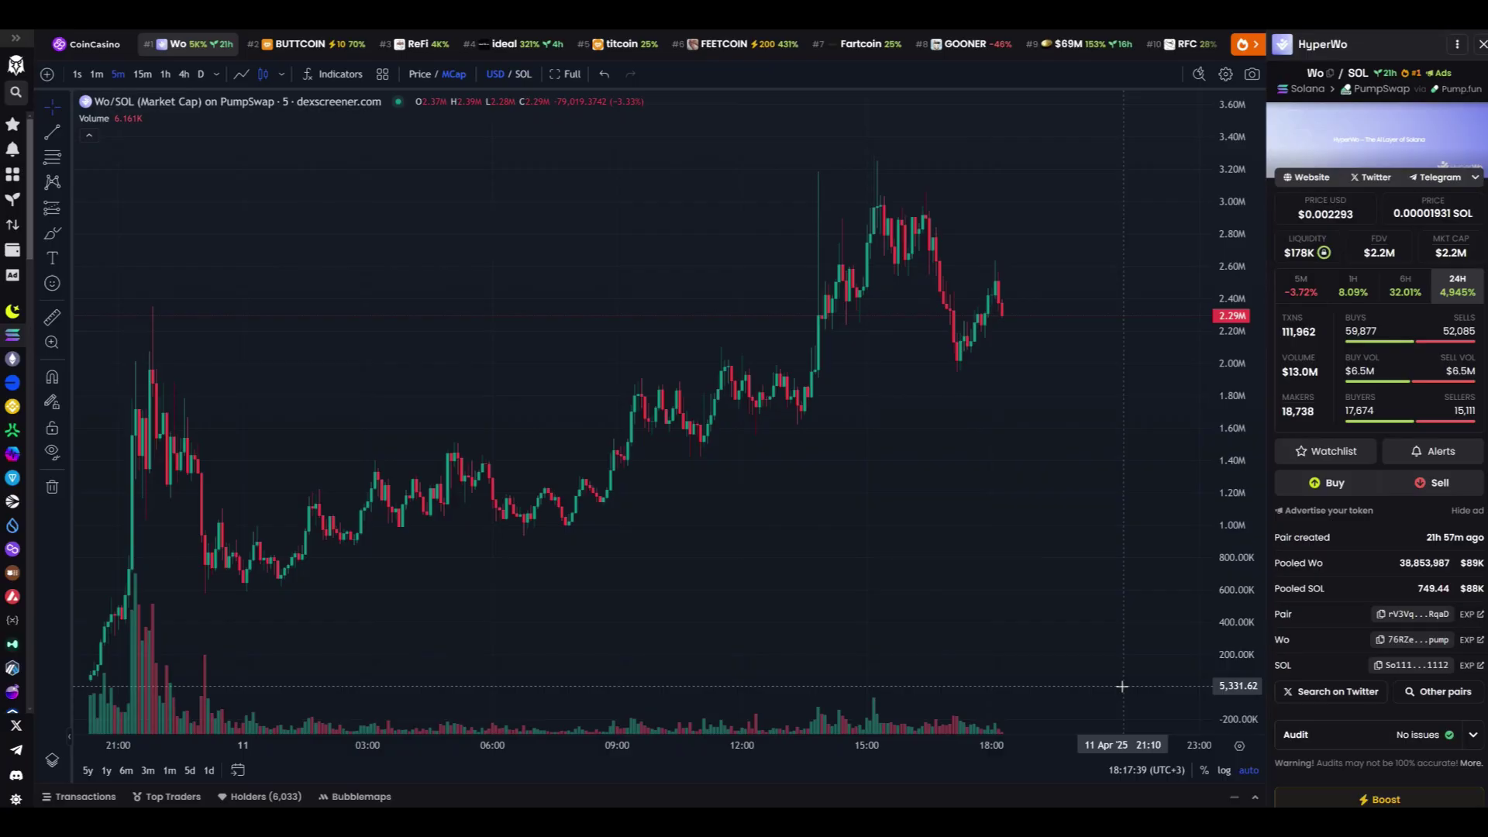
Expand the Wo/SOL Transactions table beneath the chart to watch recent trades.
click(86, 796)
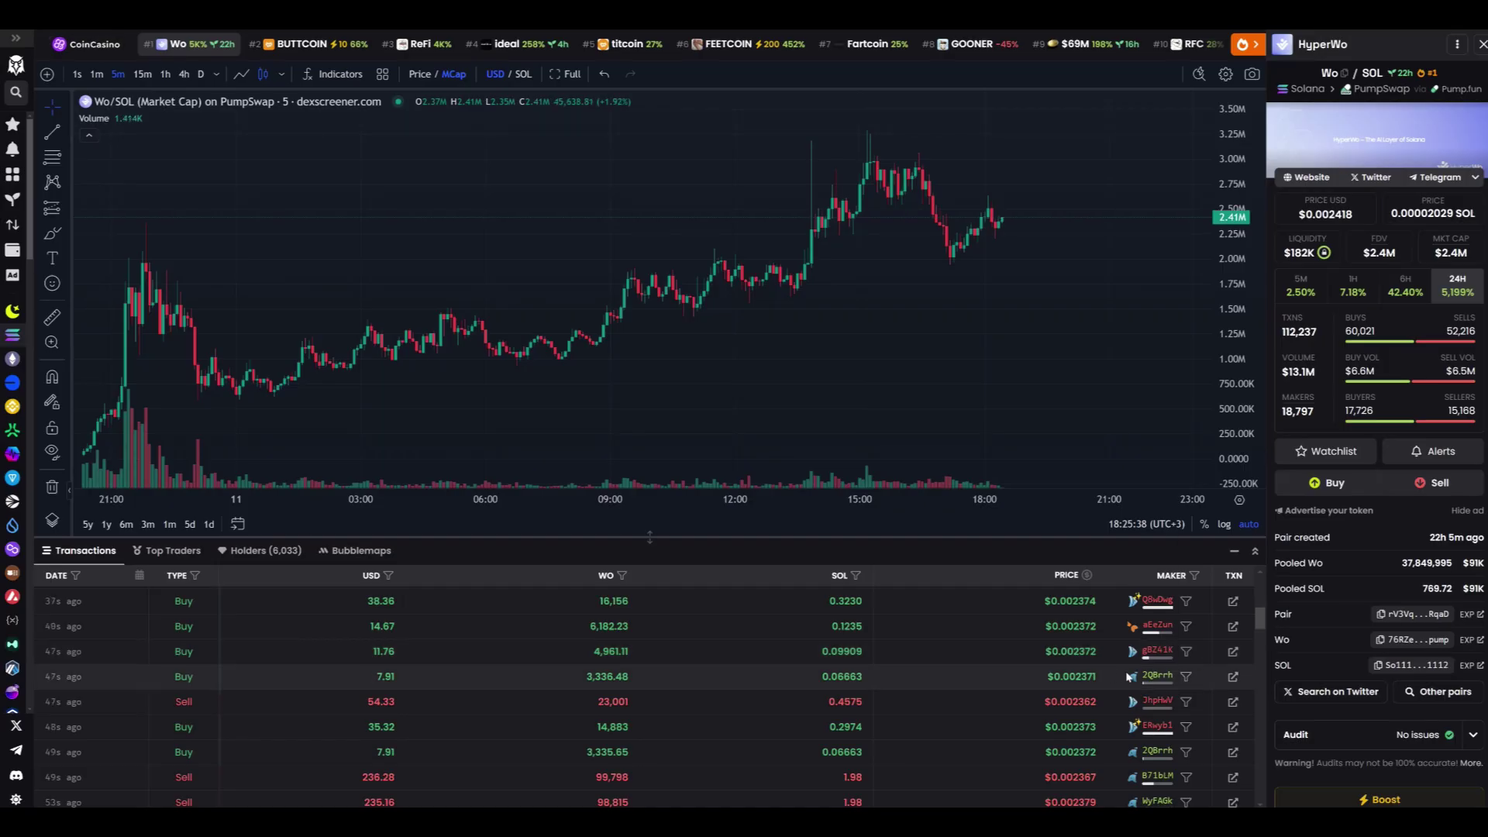
mouse_move(1155, 678)
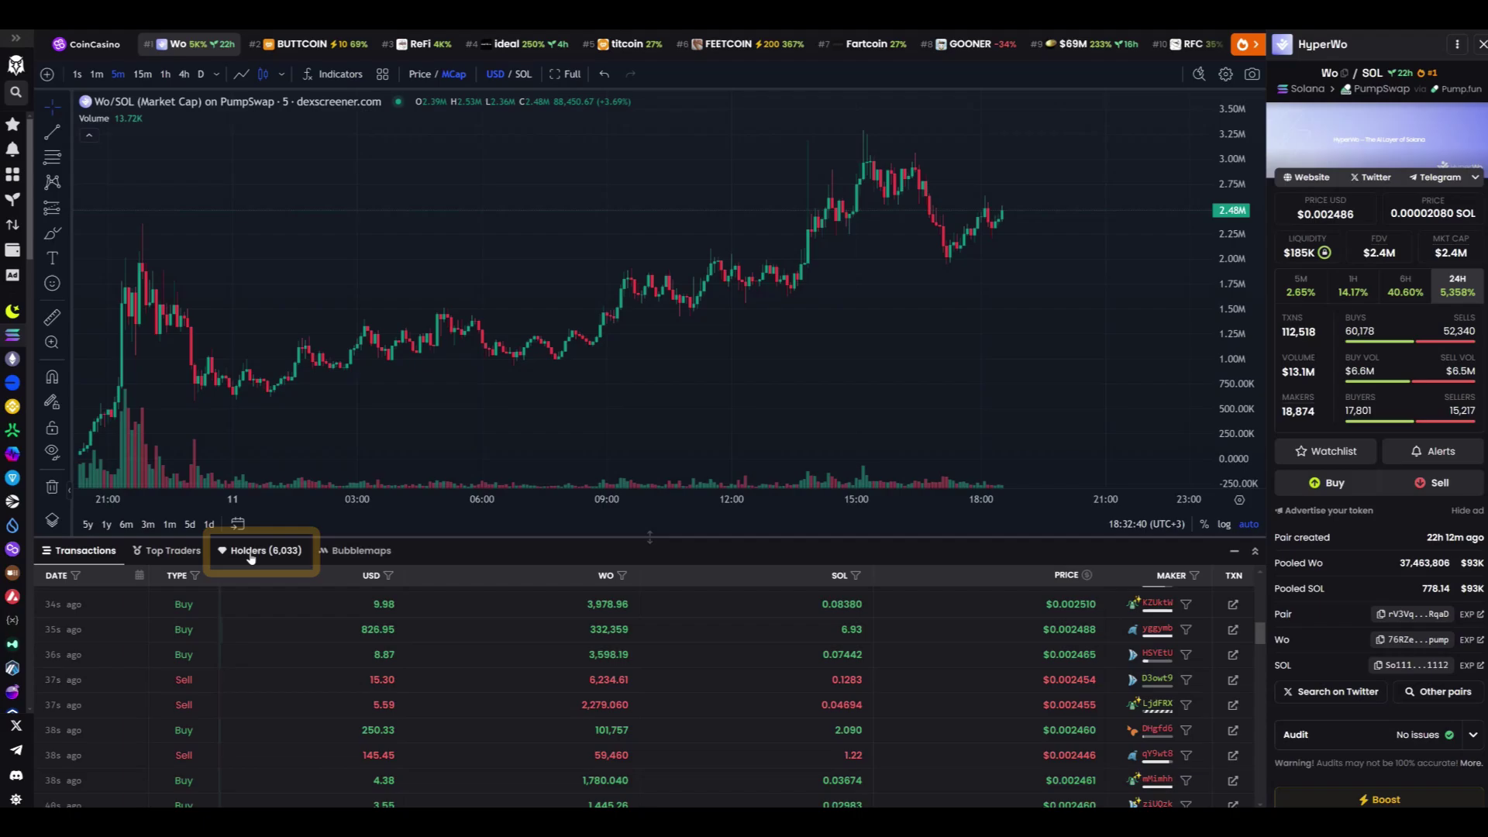
List Wo's top holders, then inspect wallets #11, #6, #17 and #8 in the bubblemap.
click(297, 557)
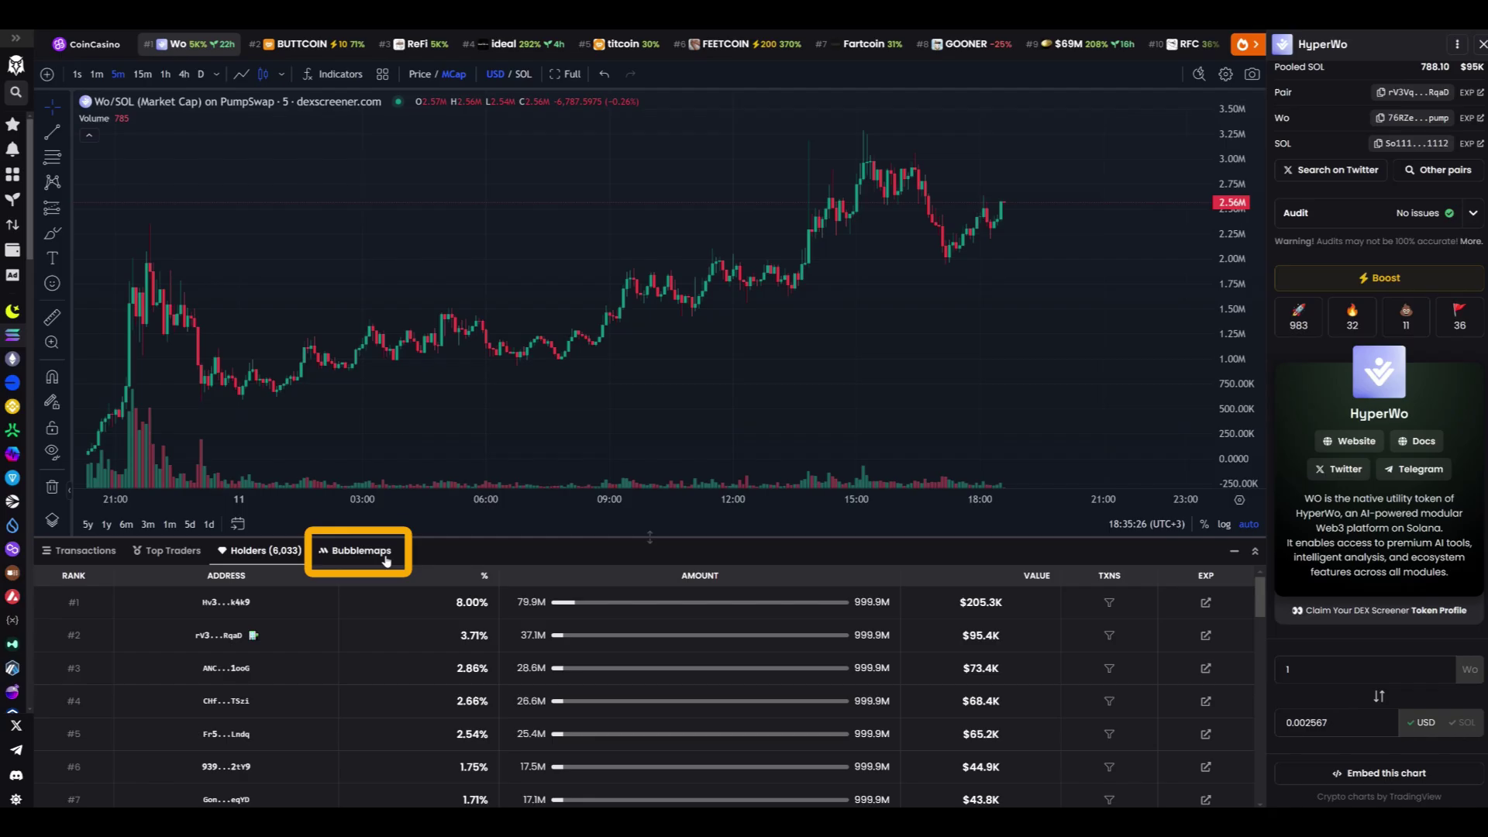
click(384, 558)
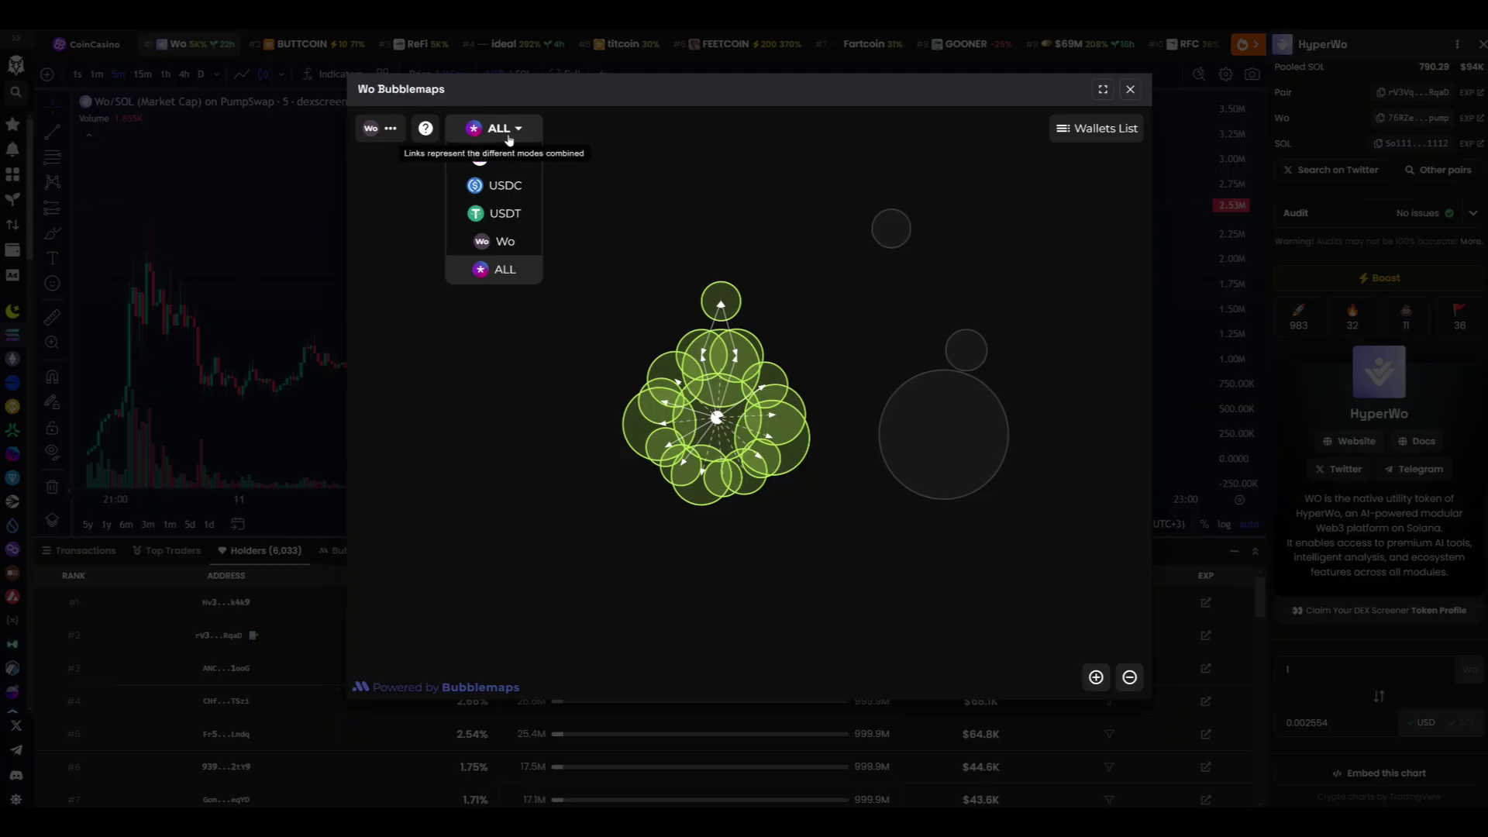
click(764, 384)
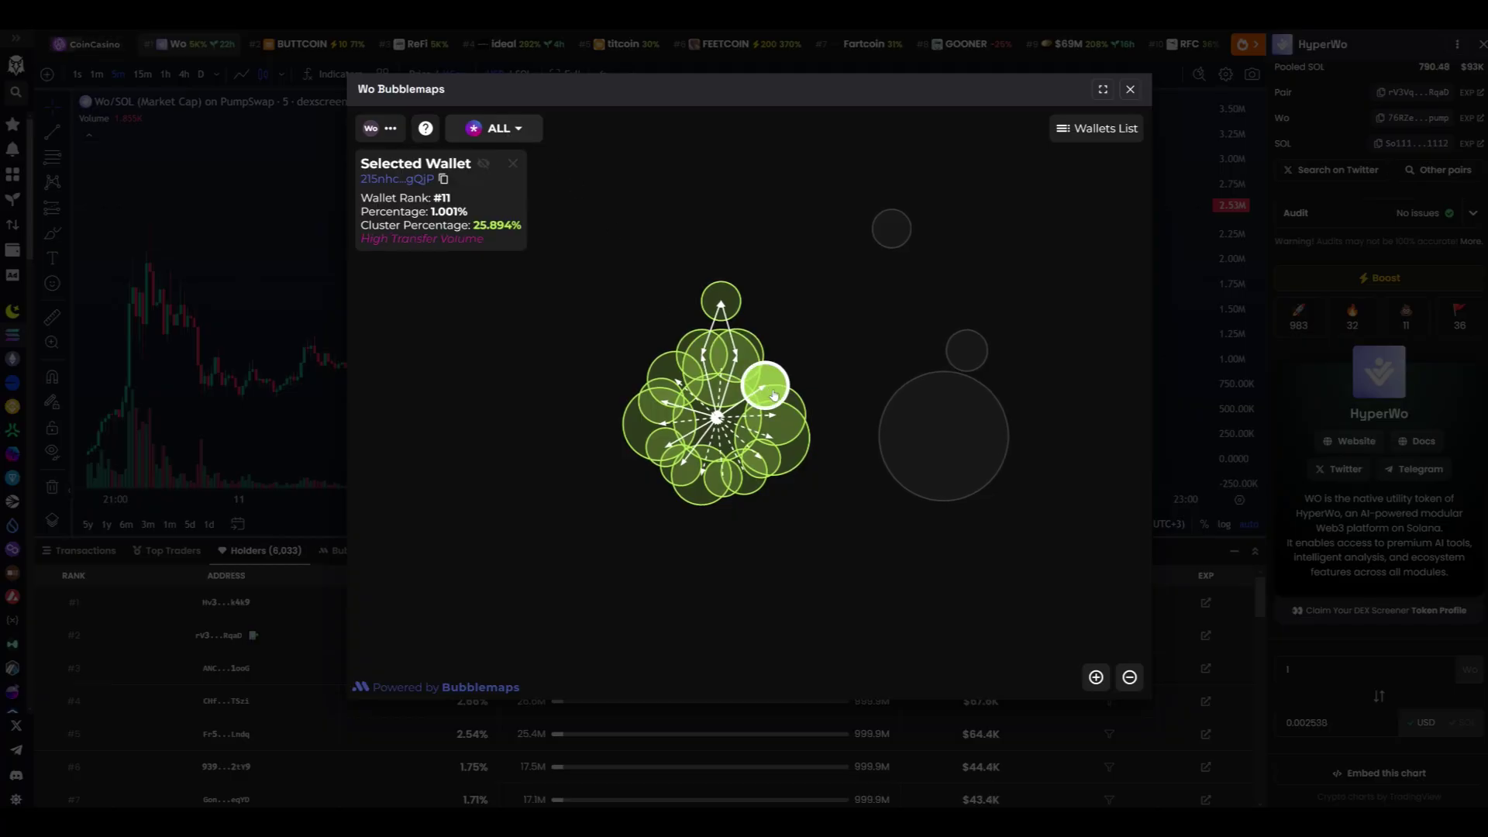
click(781, 424)
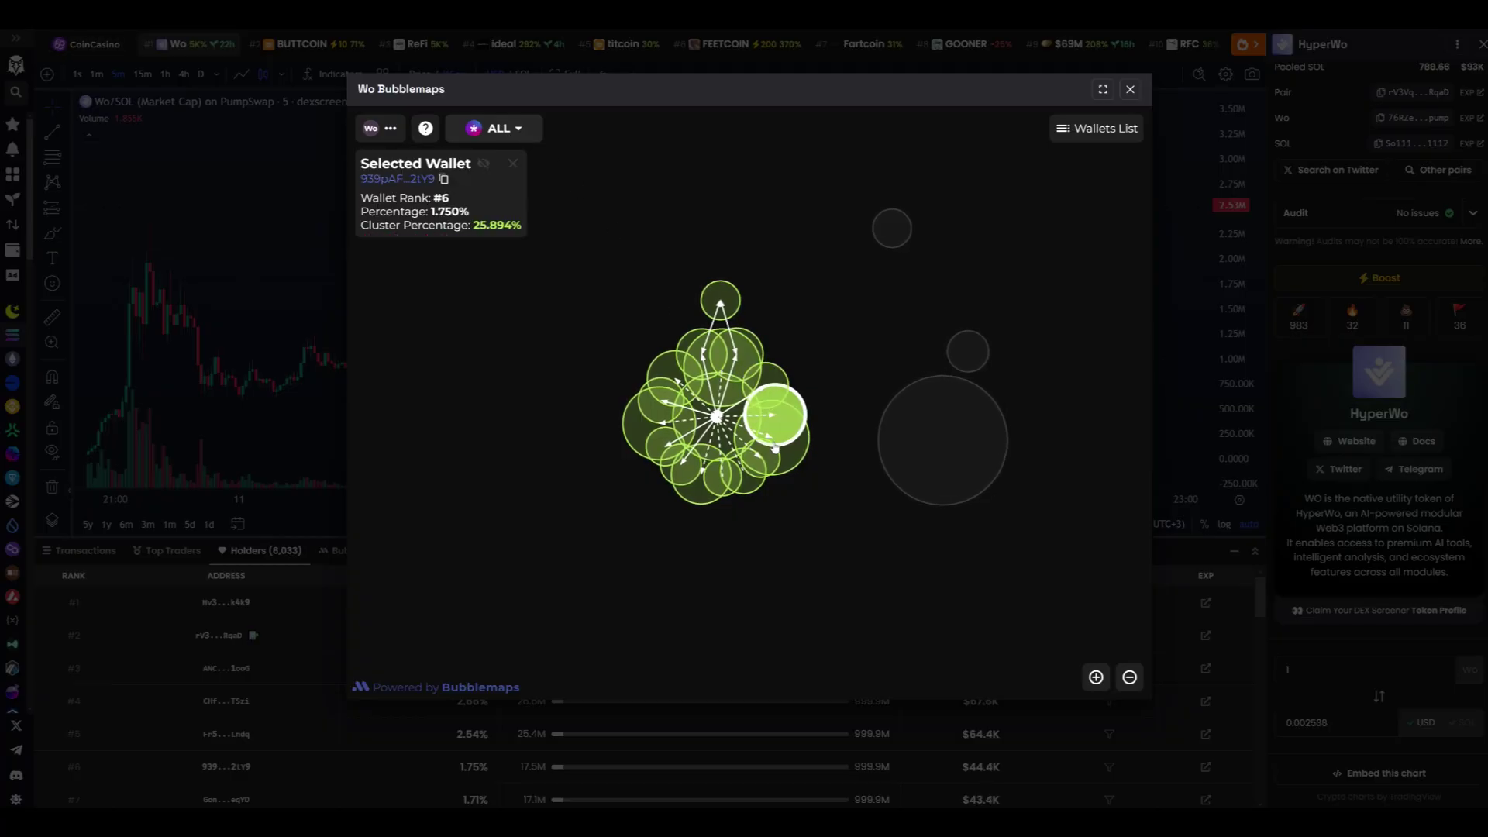
click(770, 459)
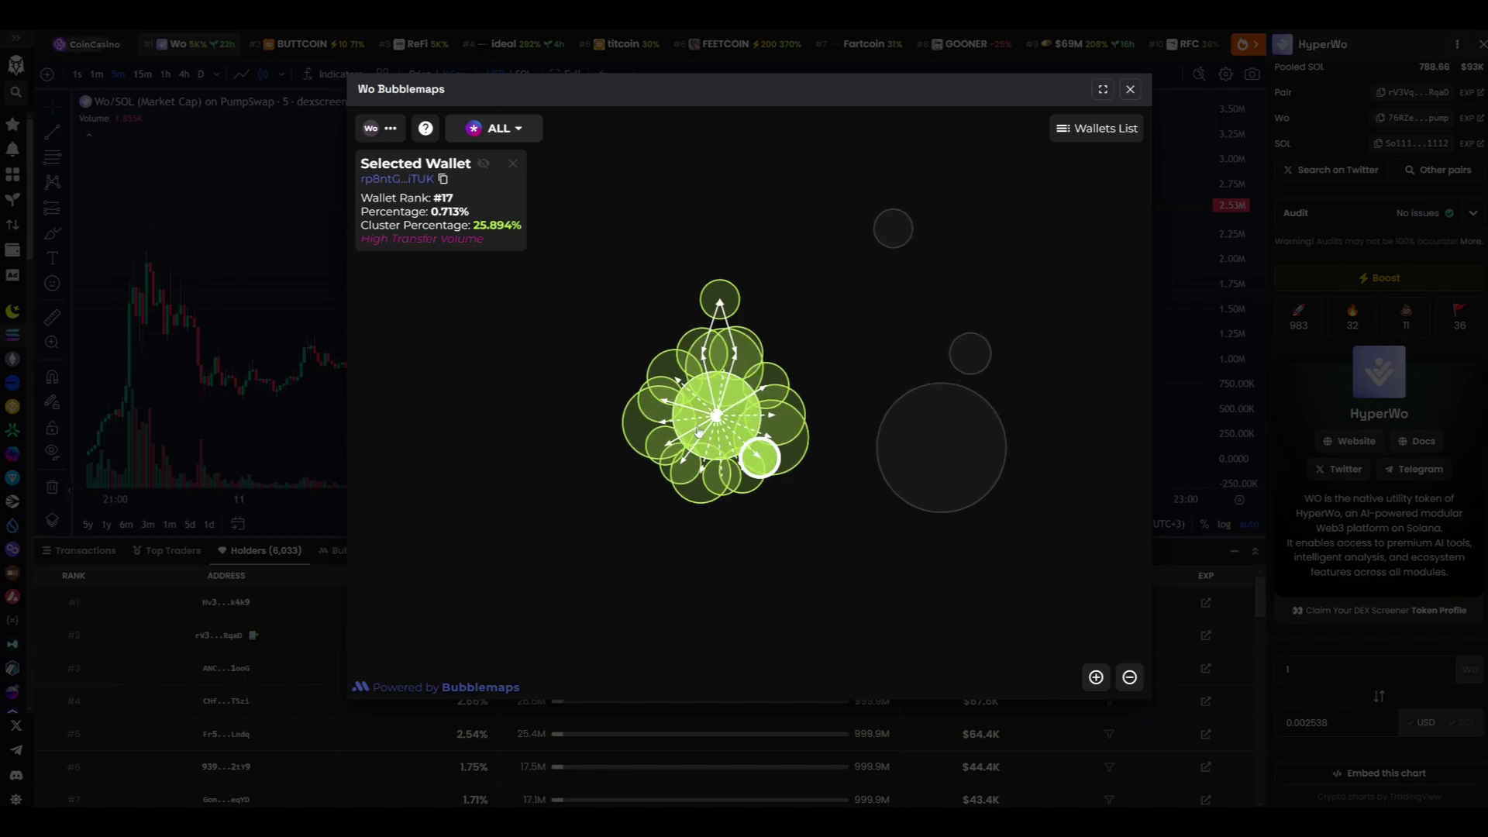
click(662, 423)
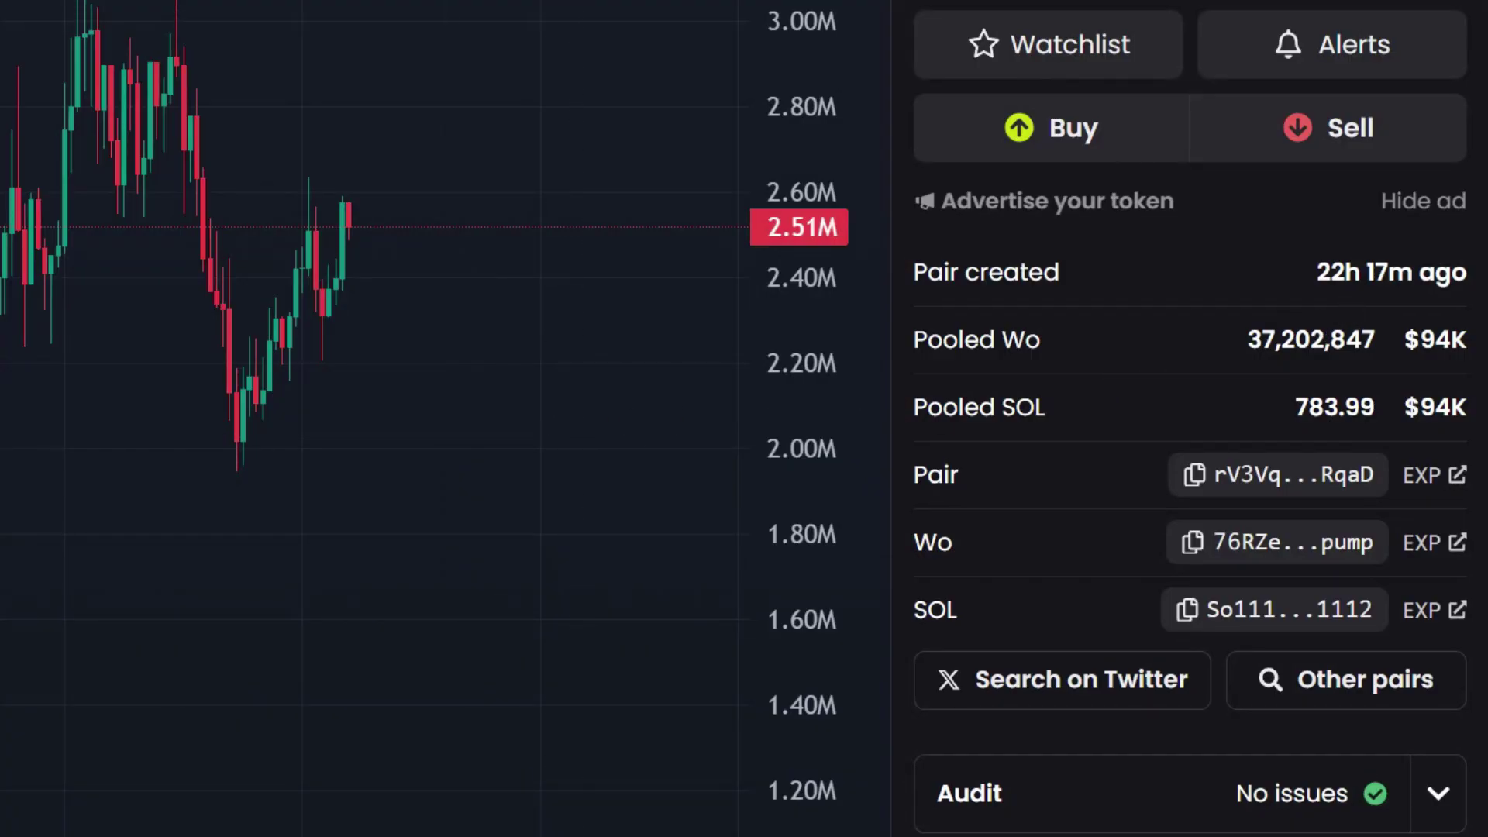
Select the 22h 17m pair age, copy the pair address, and open it in Solscan.
triple_click(1341, 272)
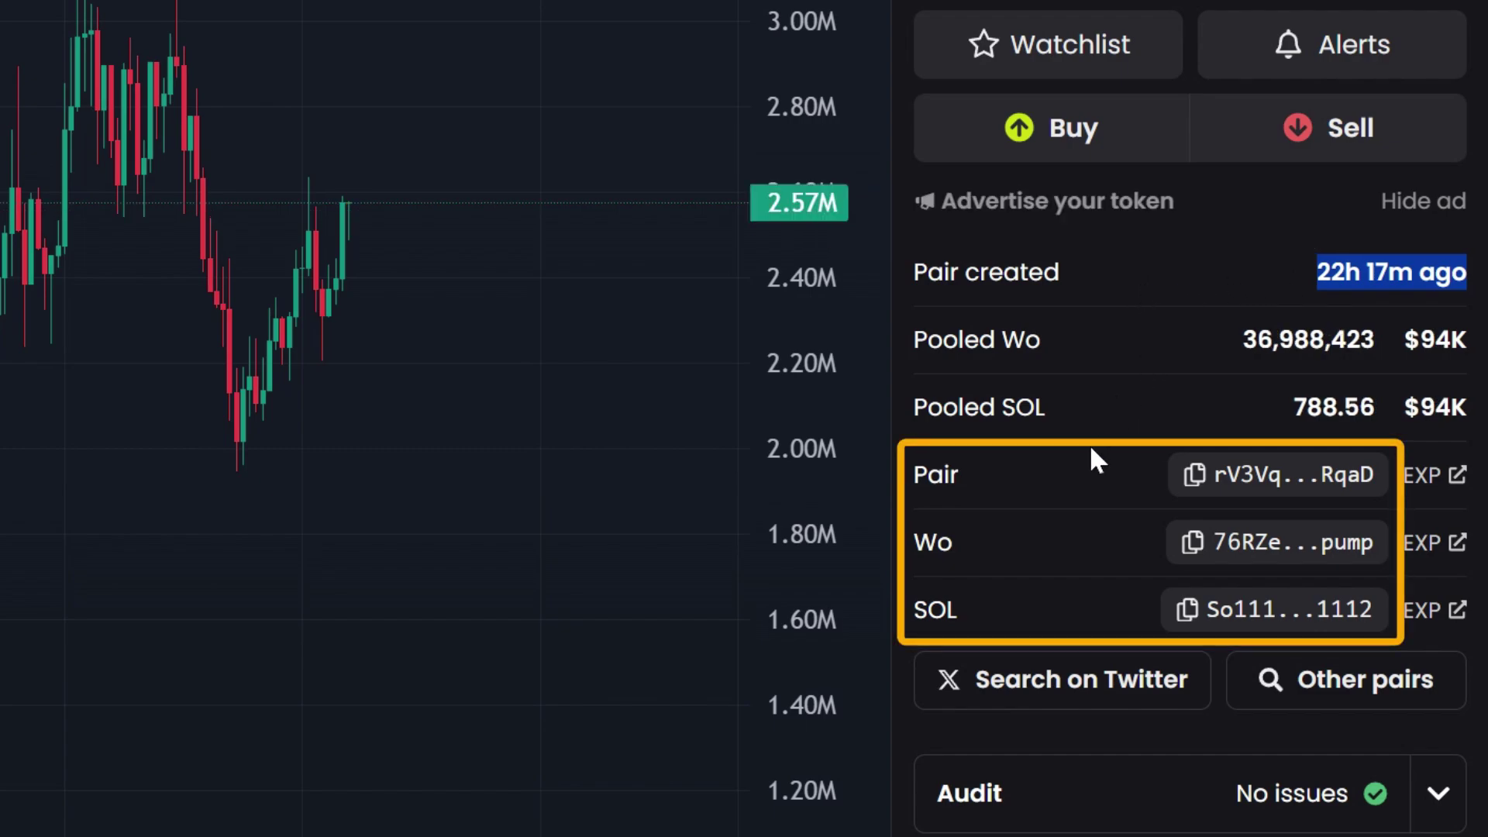
click(1341, 486)
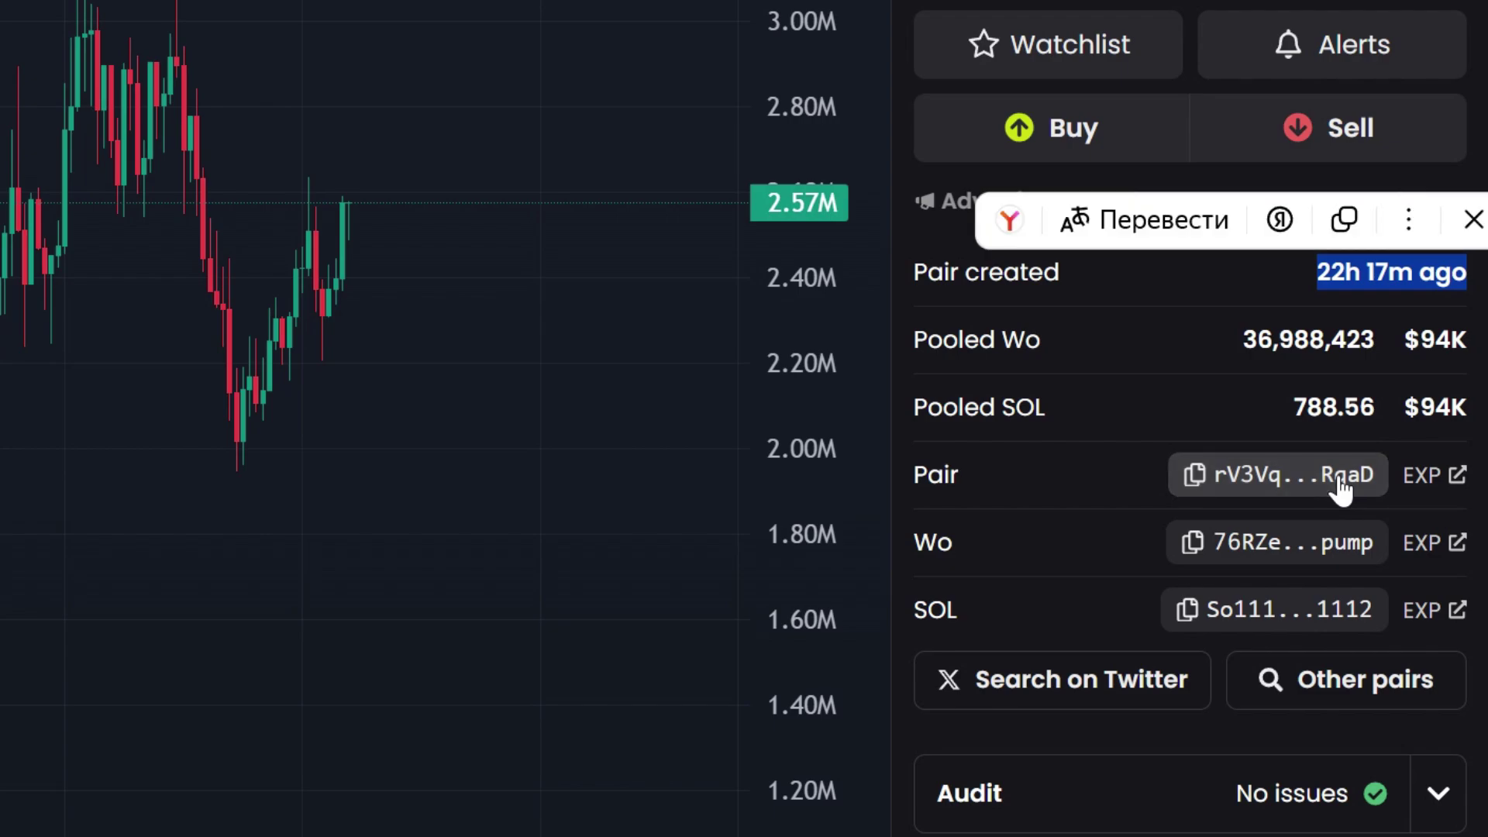
click(1098, 462)
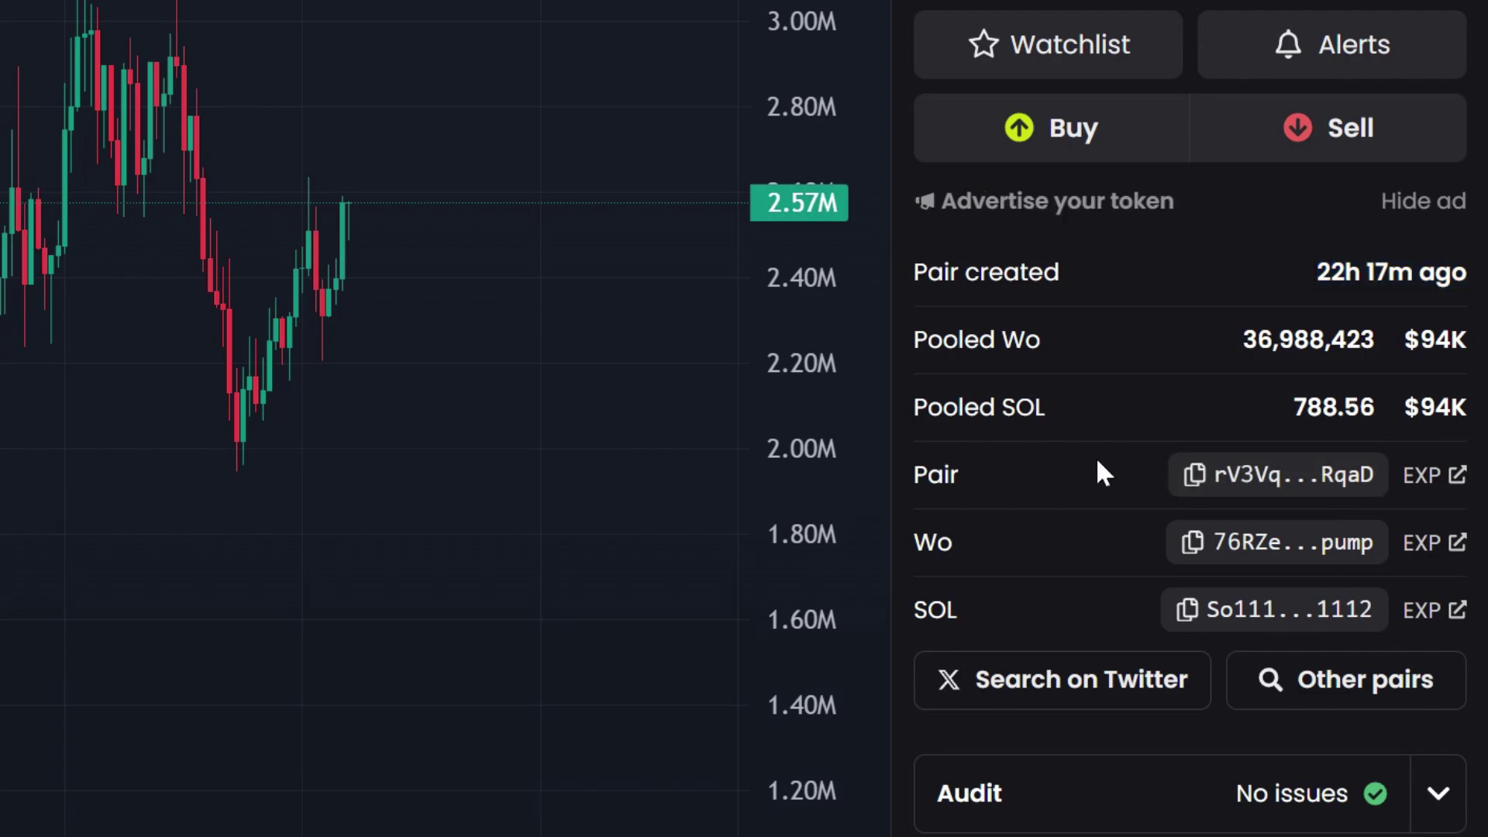
click(1457, 475)
scroll(744, 418, down, 2)
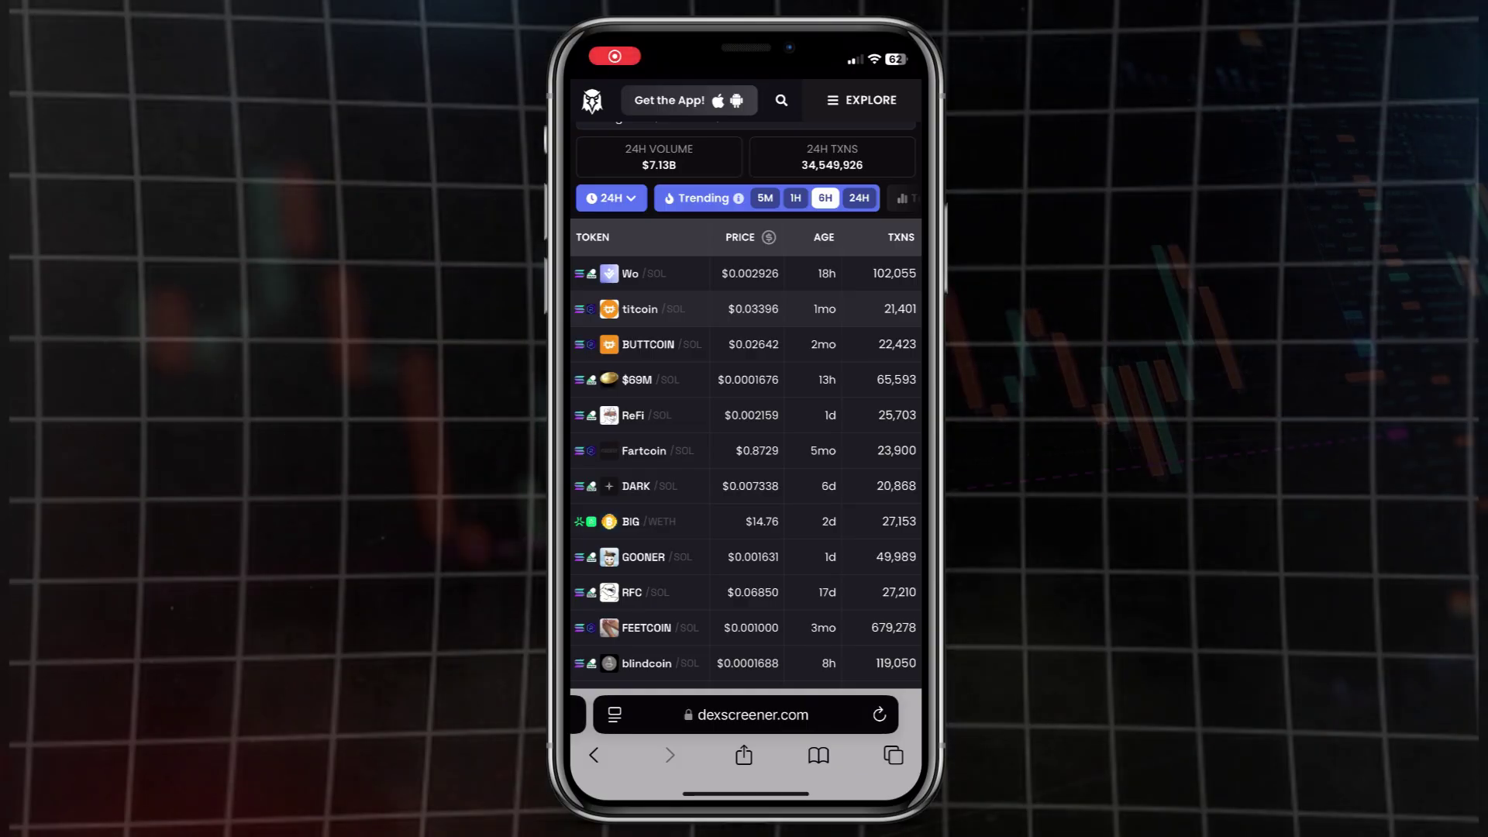
scroll(744, 434, down, 5)
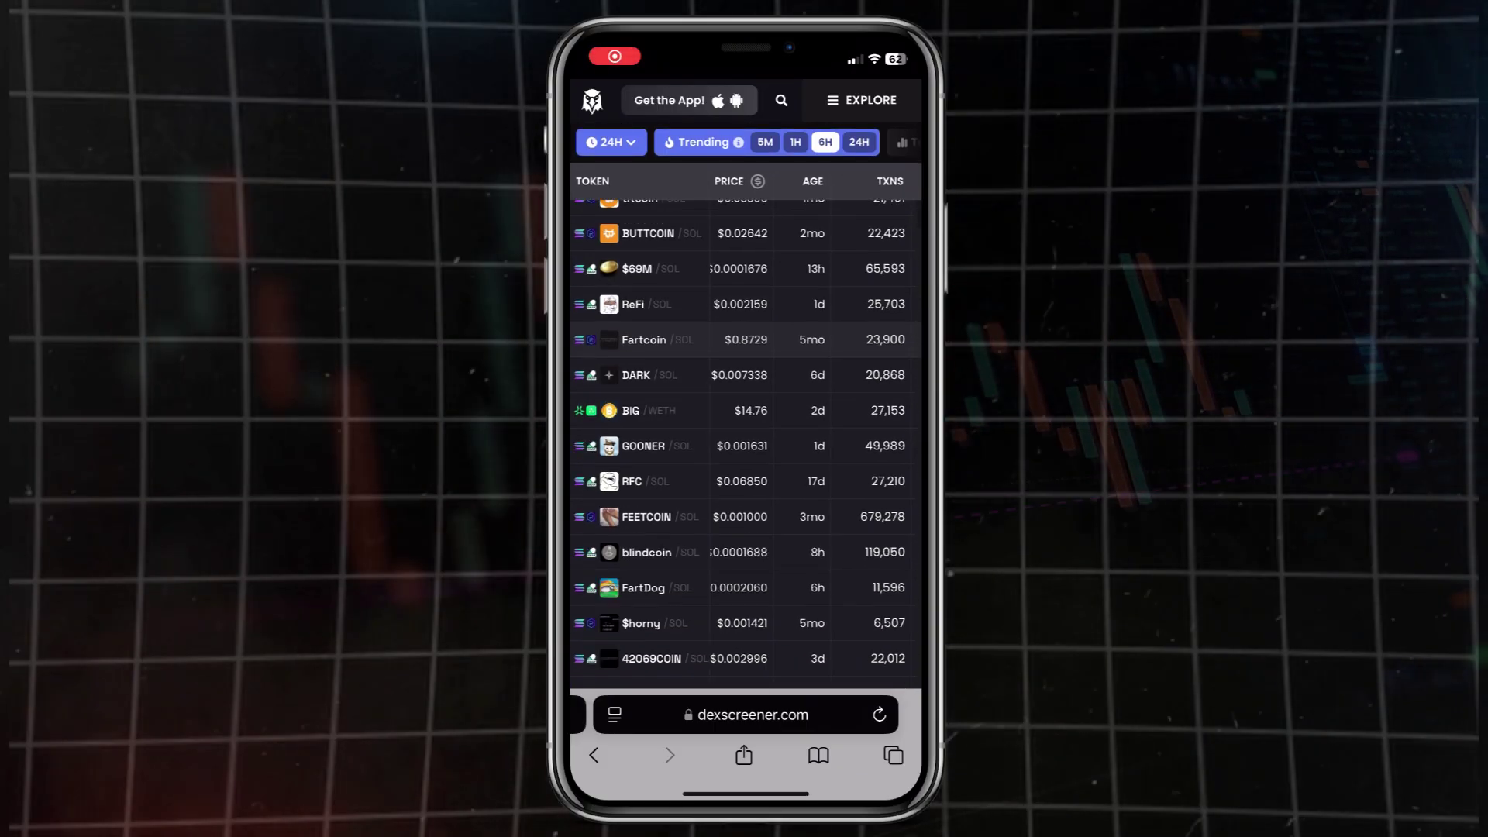